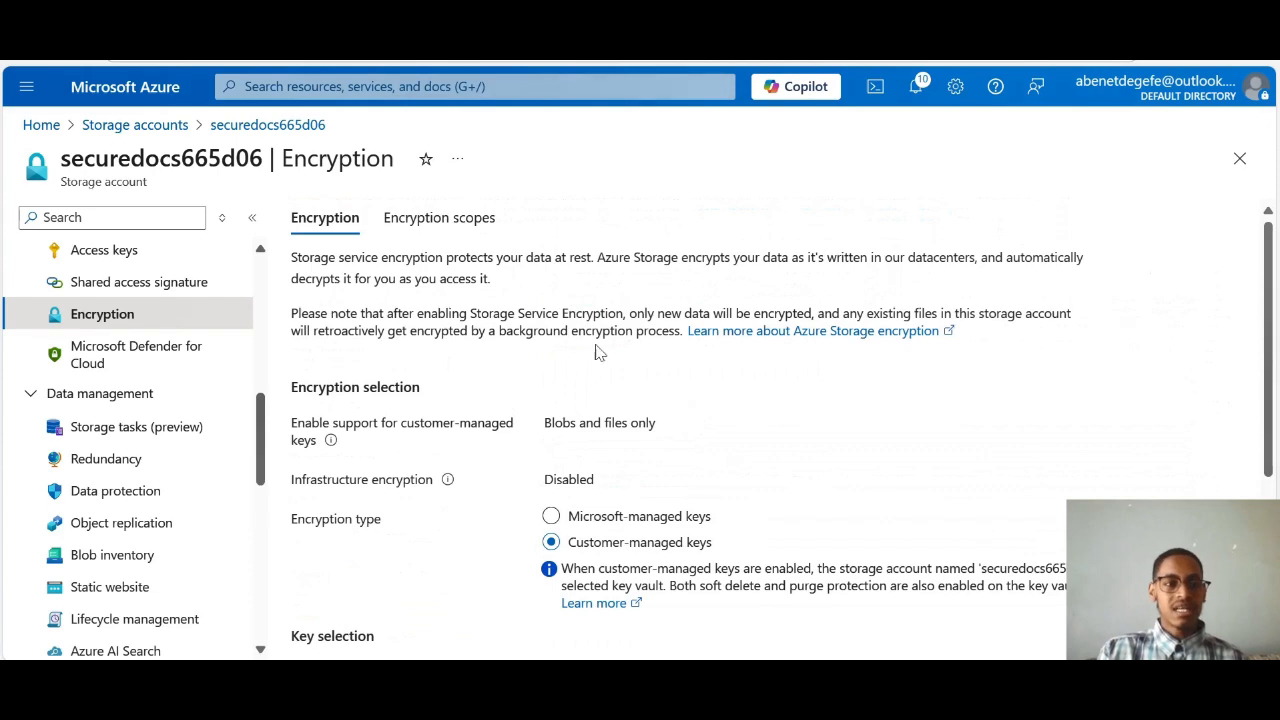
Step: Open the key vault kvtrail0 from the list of all resources and view its encryption keys
{"action": "left_click", "coordinate": [117, 126]}
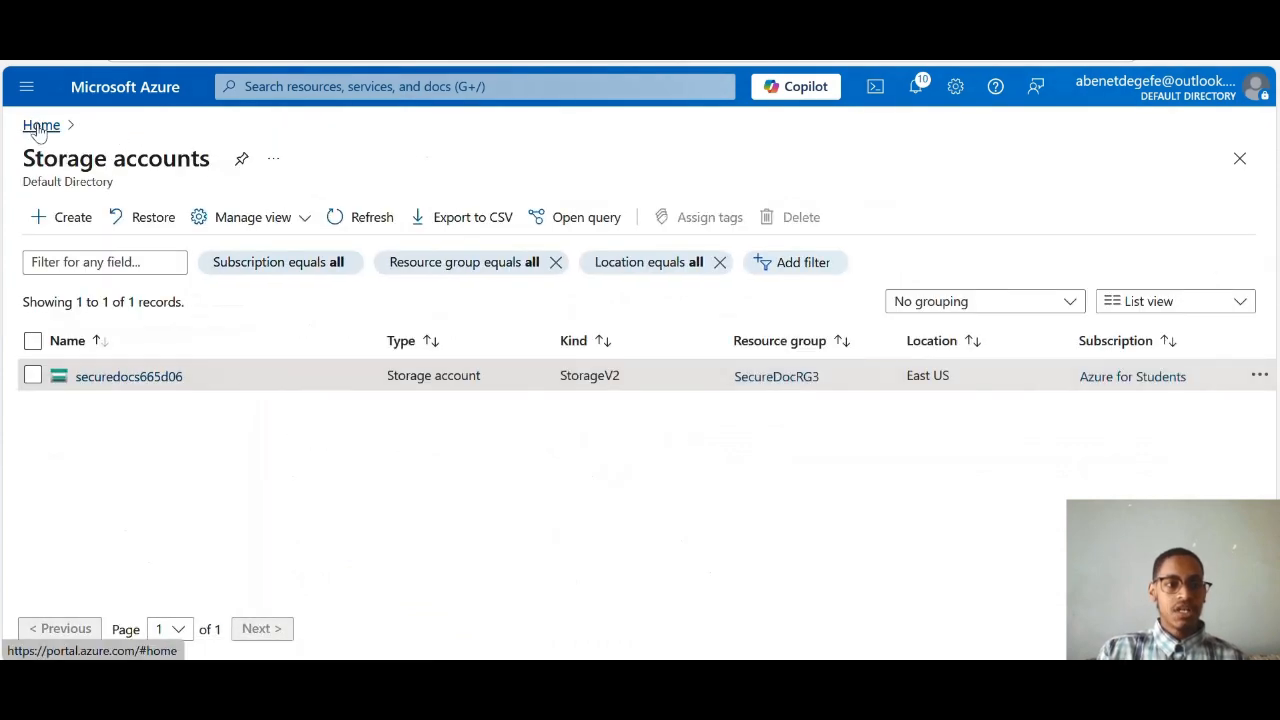
{"action": "left_click", "coordinate": [38, 127]}
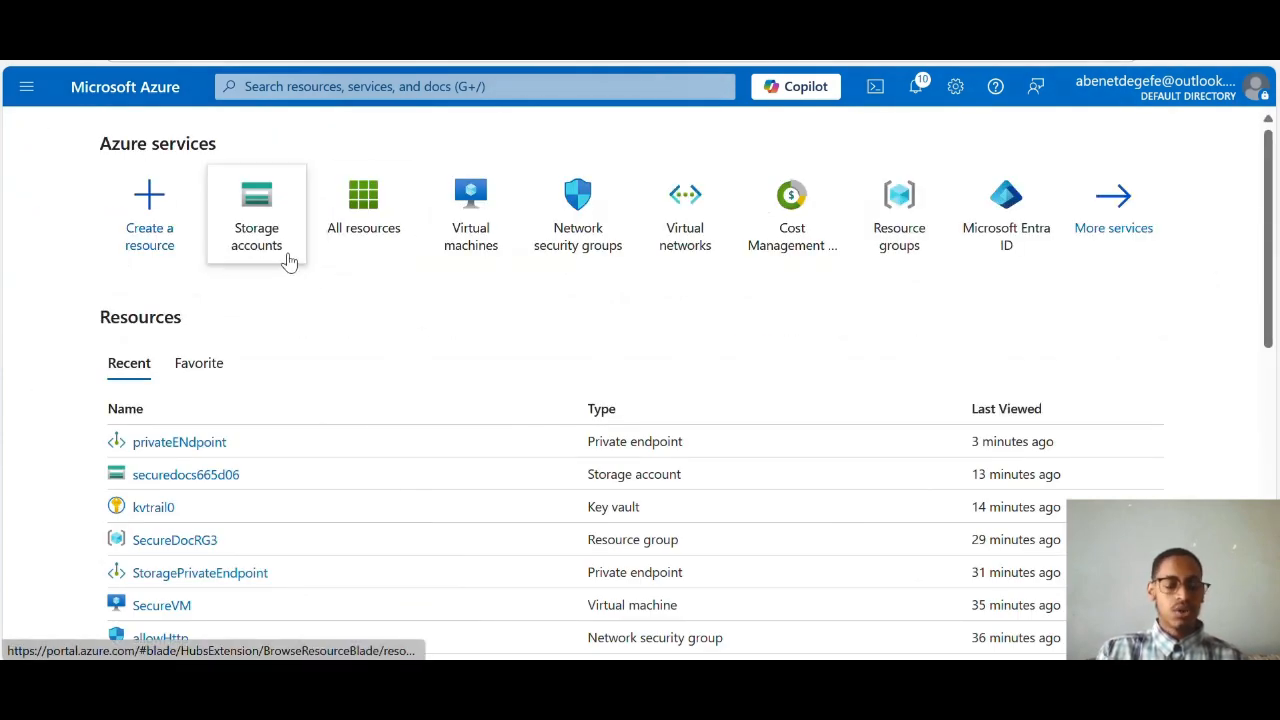
{"action": "mouse_move", "coordinate": [267, 236]}
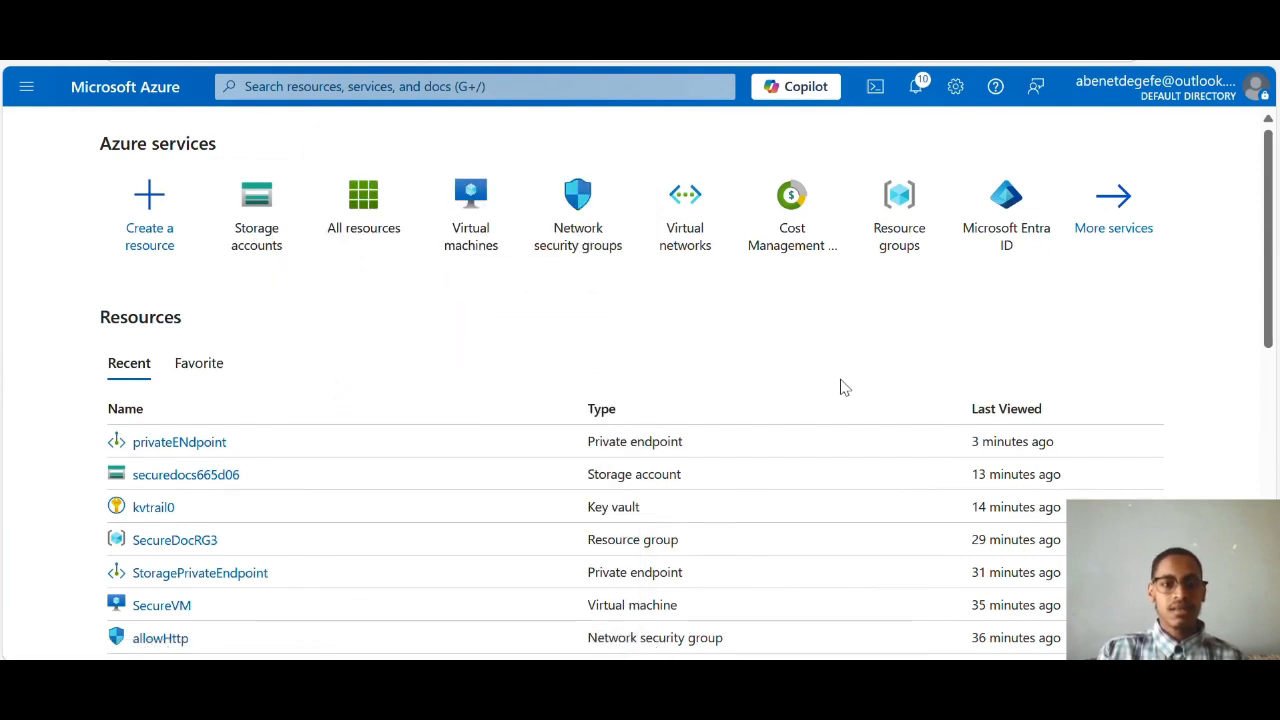
{"action": "left_click", "coordinate": [366, 210]}
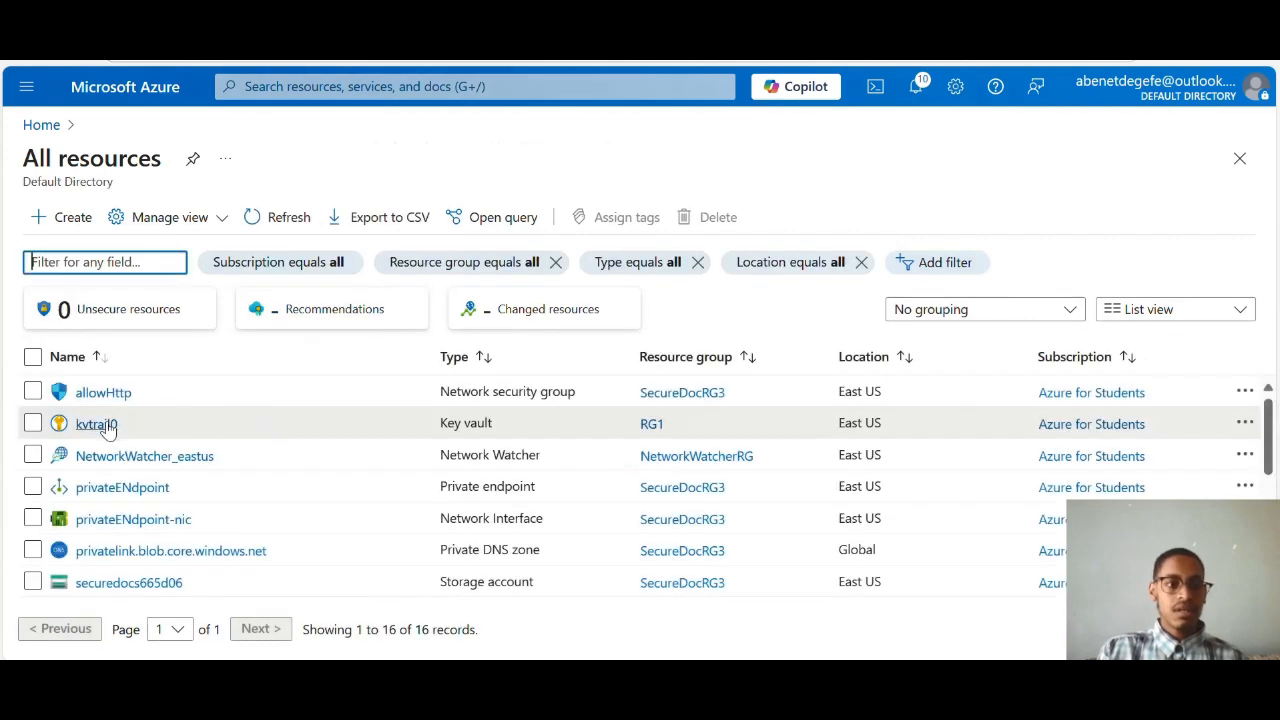
{"action": "left_click", "coordinate": [97, 424]}
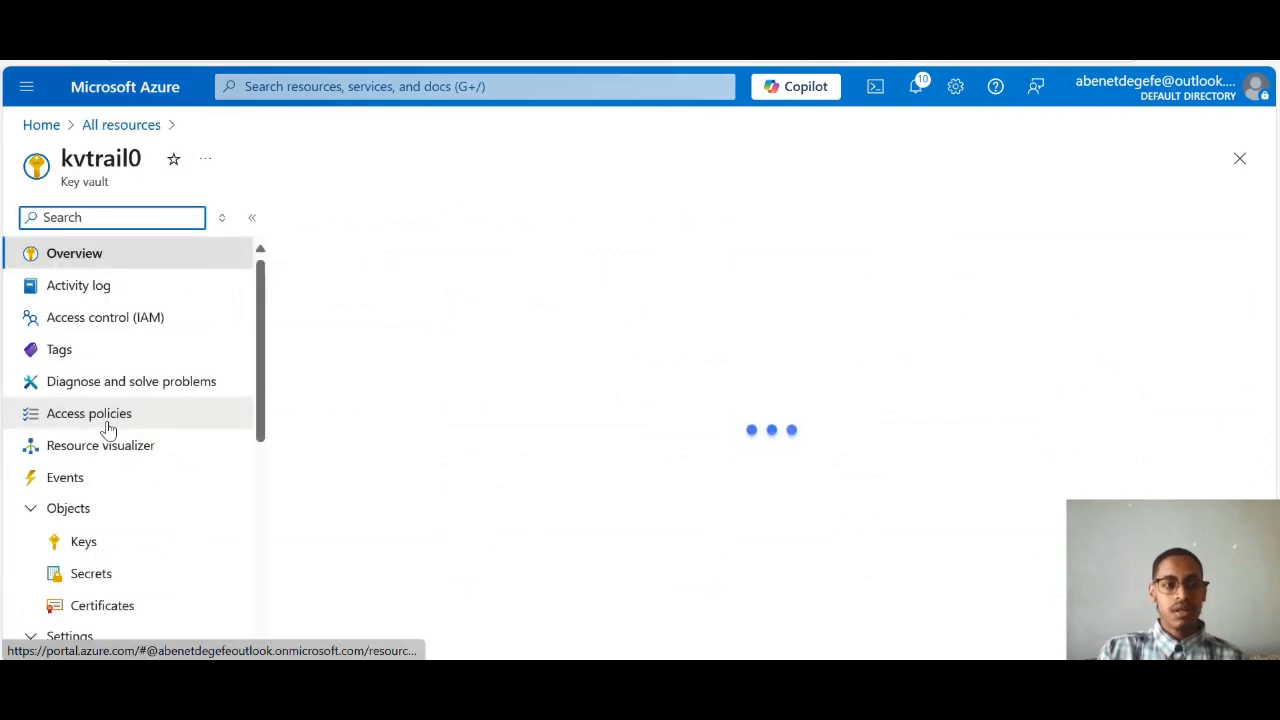
{"action": "scroll", "coordinate": [103, 428], "scroll_direction": "down", "scroll_amount": 2}
{"action": "scroll", "coordinate": [90, 350], "scroll_direction": "up", "scroll_amount": 2}
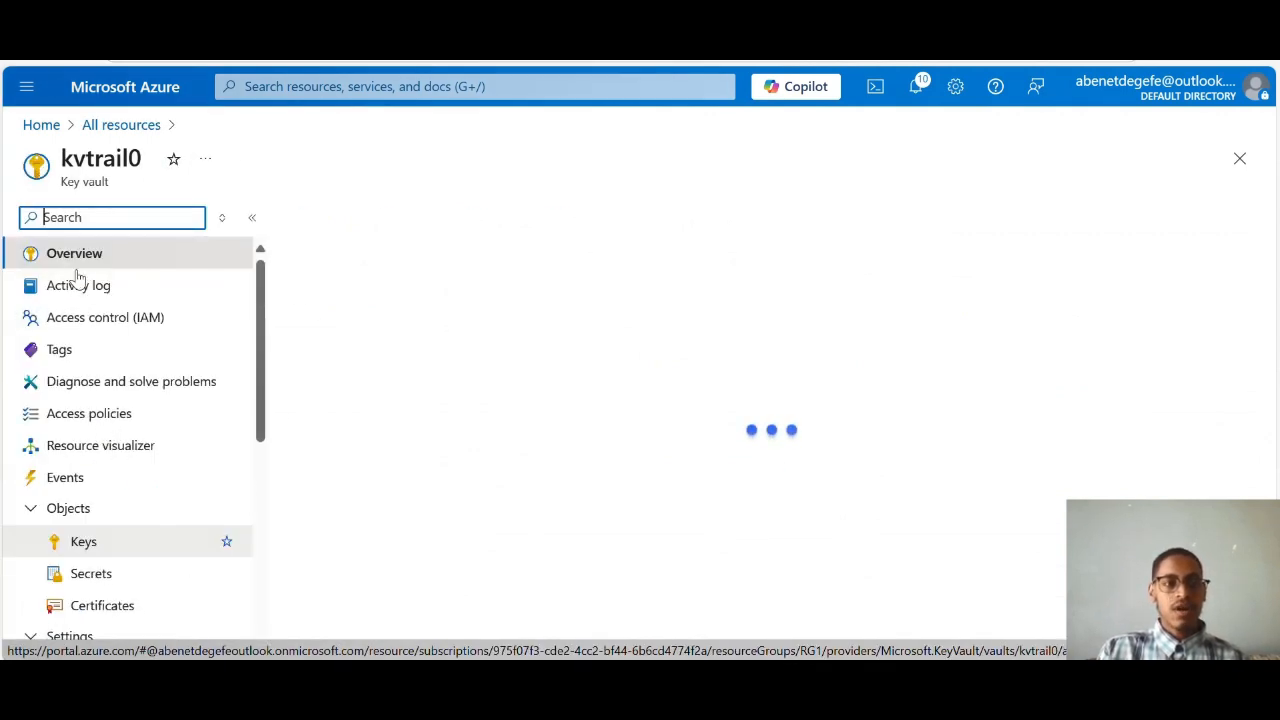
{"action": "scroll", "coordinate": [153, 393], "scroll_direction": "down", "scroll_amount": 2}
{"action": "left_click", "coordinate": [103, 415]}
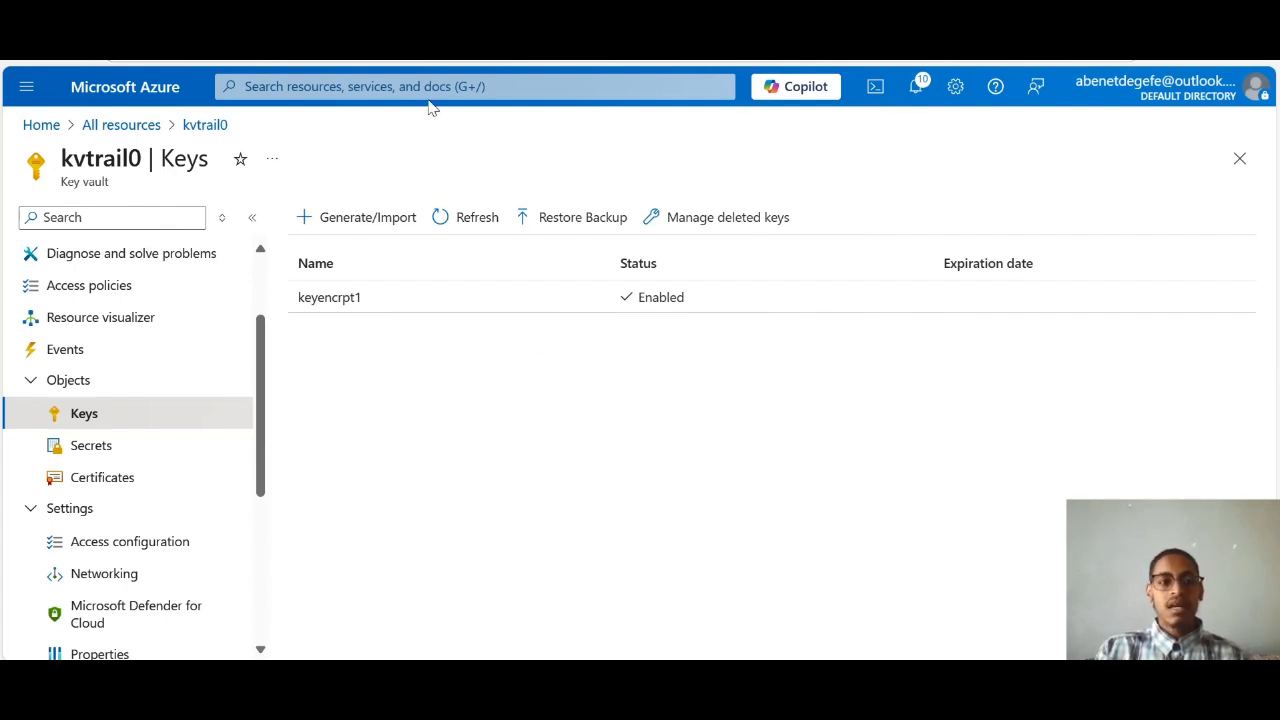
Step: Switch to the project PDF and highlight "Blob Versioning" under Security Measures on page 4
{"action": "left_click", "coordinate": [440, 30]}
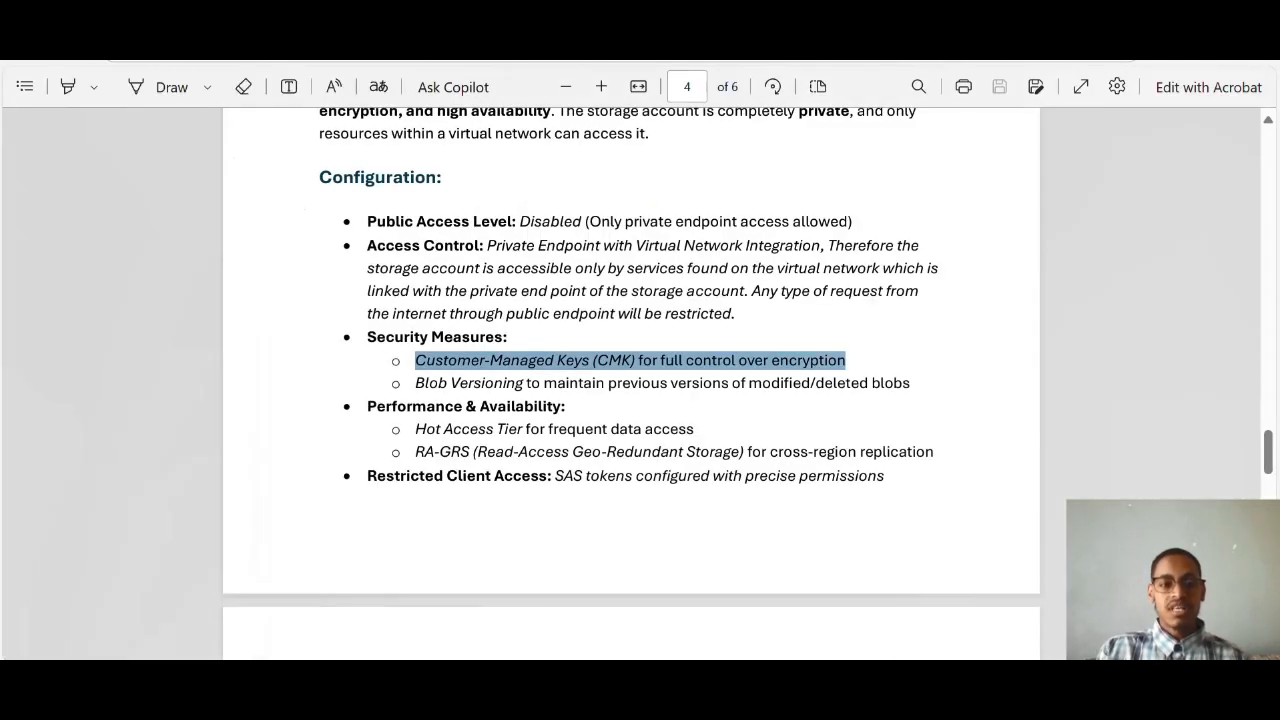
{"action": "left_click", "coordinate": [785, 430]}
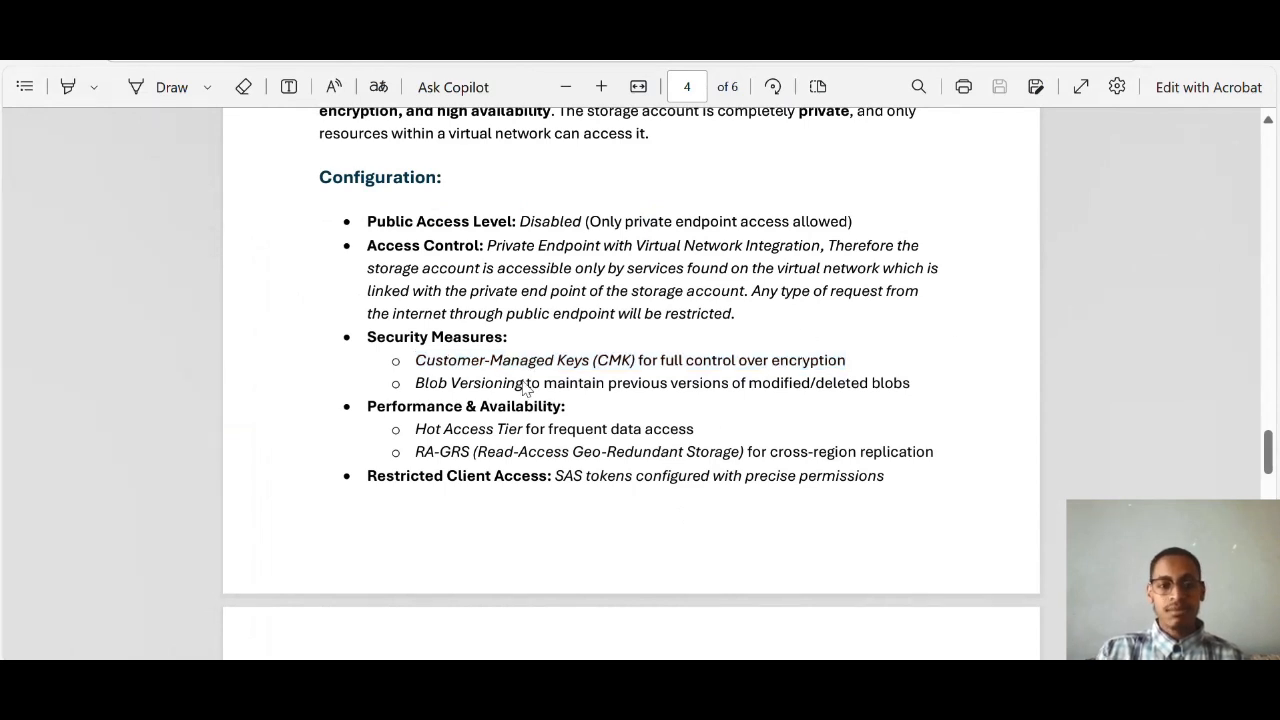
{"action": "left_click_drag", "start_coordinate": [422, 384], "coordinate": [523, 384]}
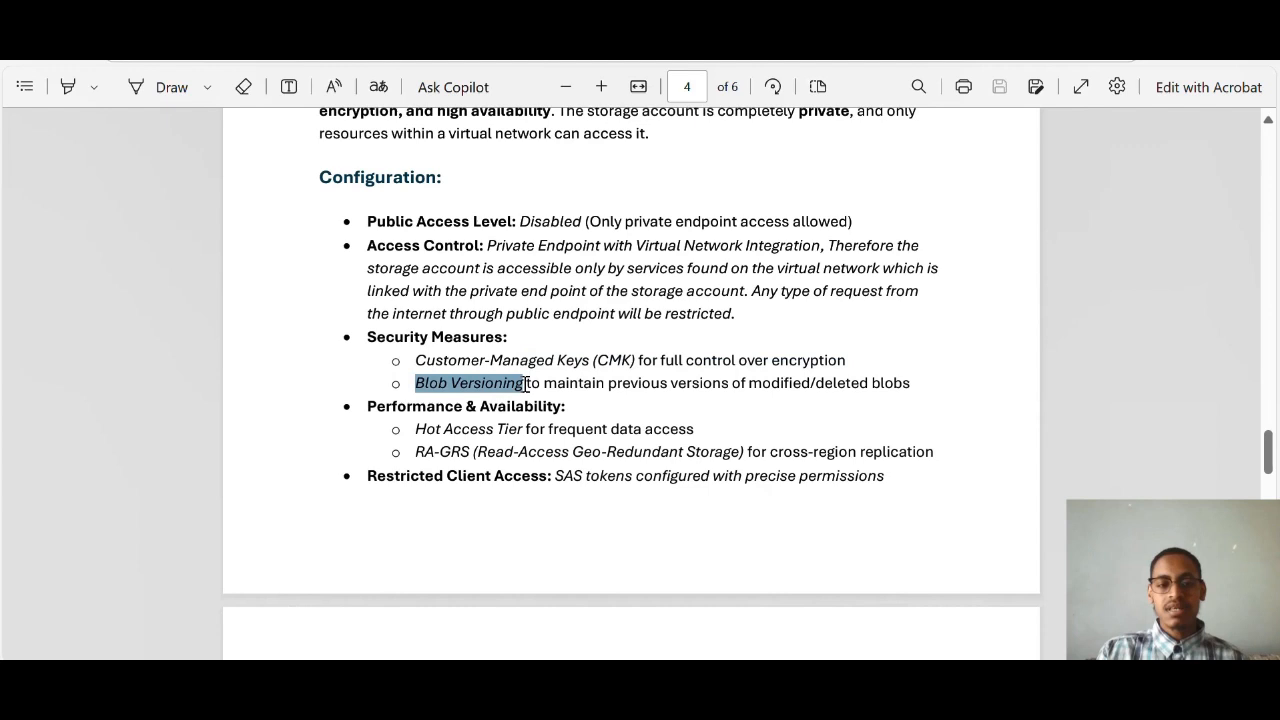
{"action": "left_click", "coordinate": [842, 425]}
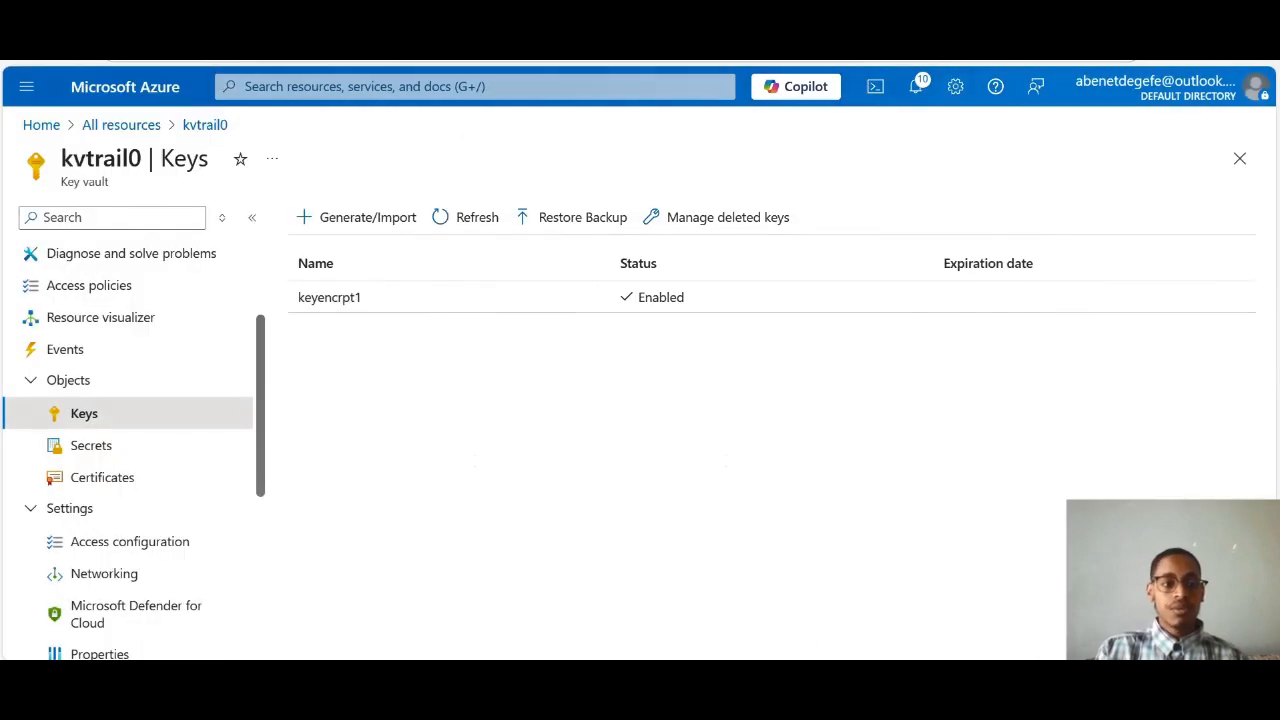
Step: Return to the Azure portal and review the blob versioning settings in the data protection page of storage account securedocs665d06
{"action": "scroll", "coordinate": [118, 446], "scroll_direction": "down", "scroll_amount": 5}
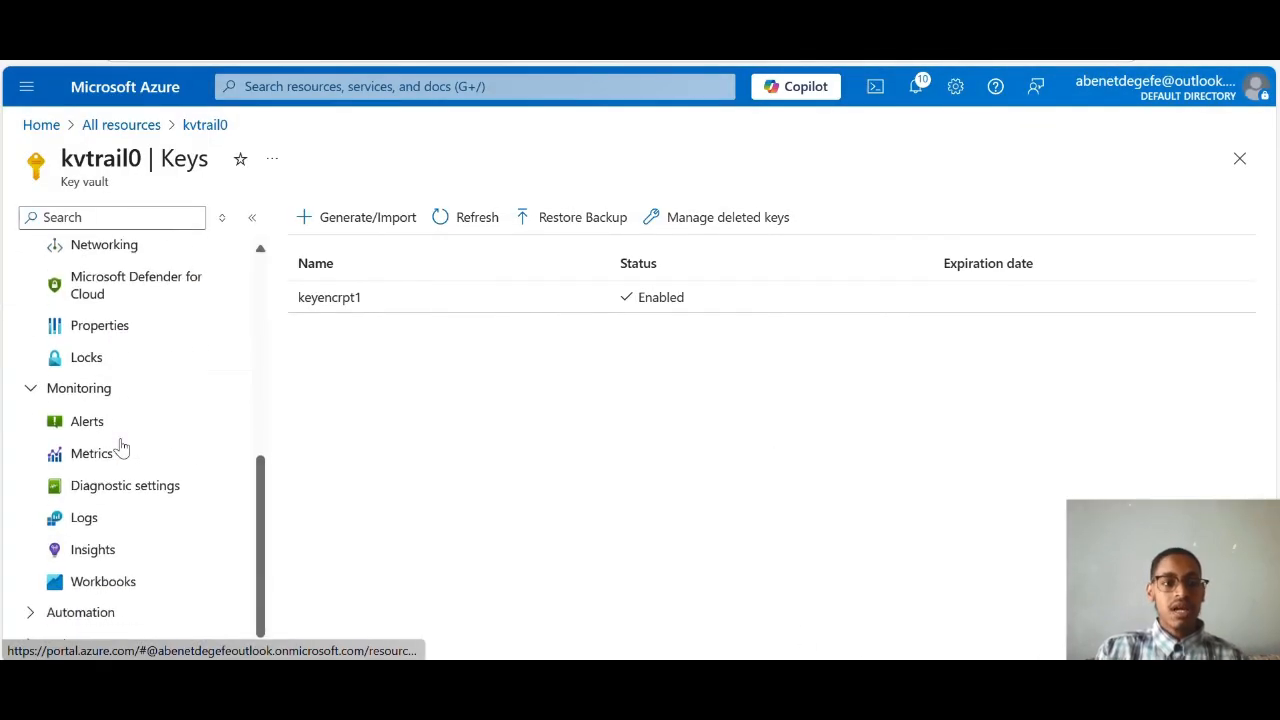
{"action": "left_click", "coordinate": [40, 126]}
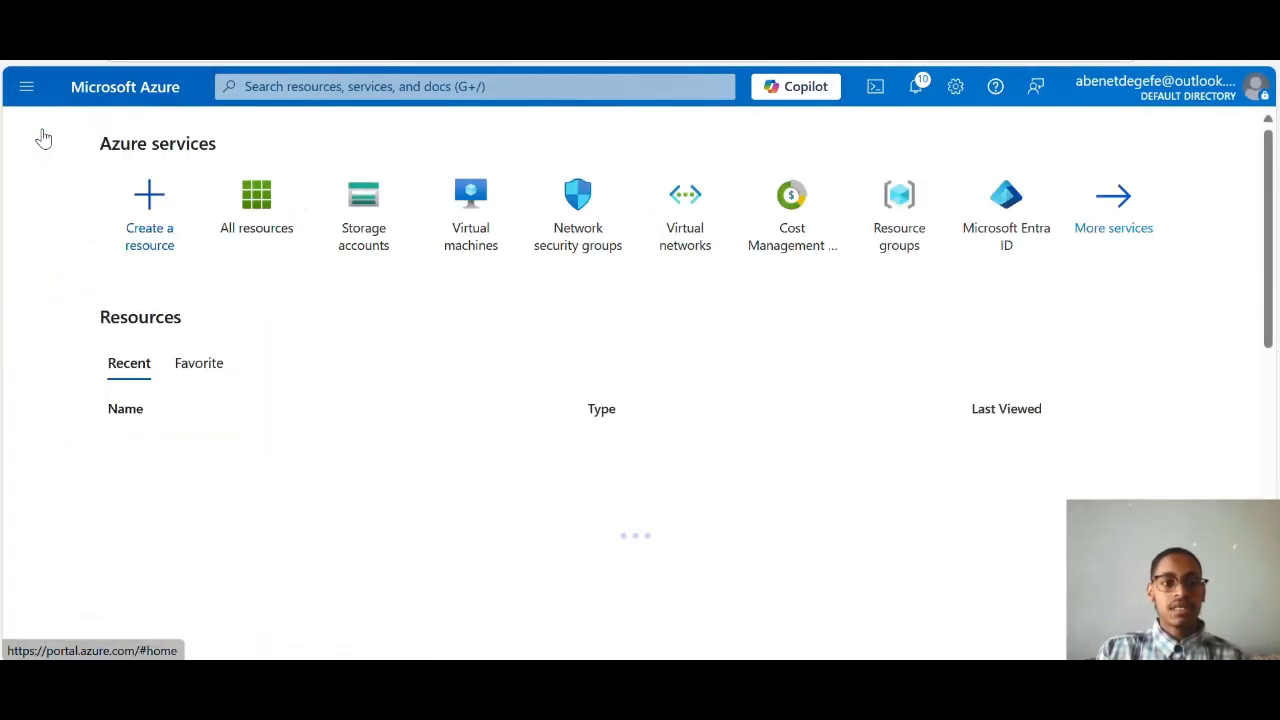
{"action": "left_click", "coordinate": [368, 222]}
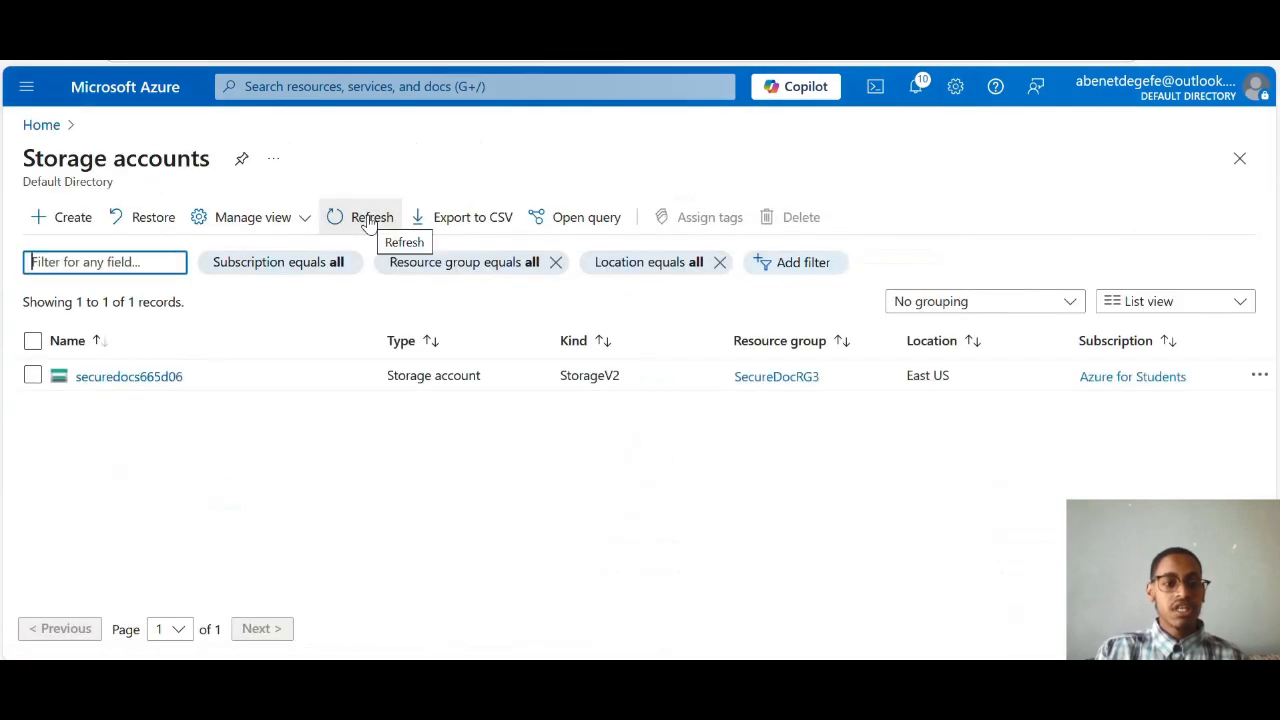
{"action": "left_click", "coordinate": [140, 375]}
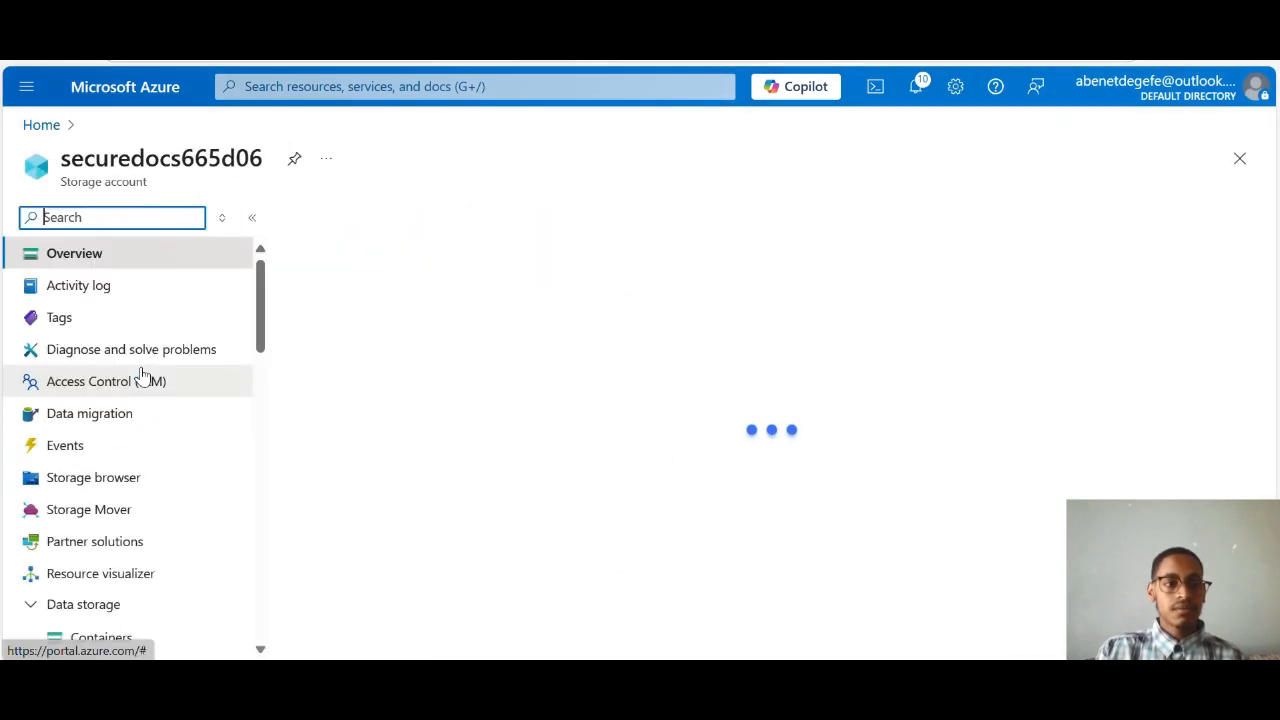
{"action": "scroll", "coordinate": [140, 375], "scroll_direction": "down", "scroll_amount": 4}
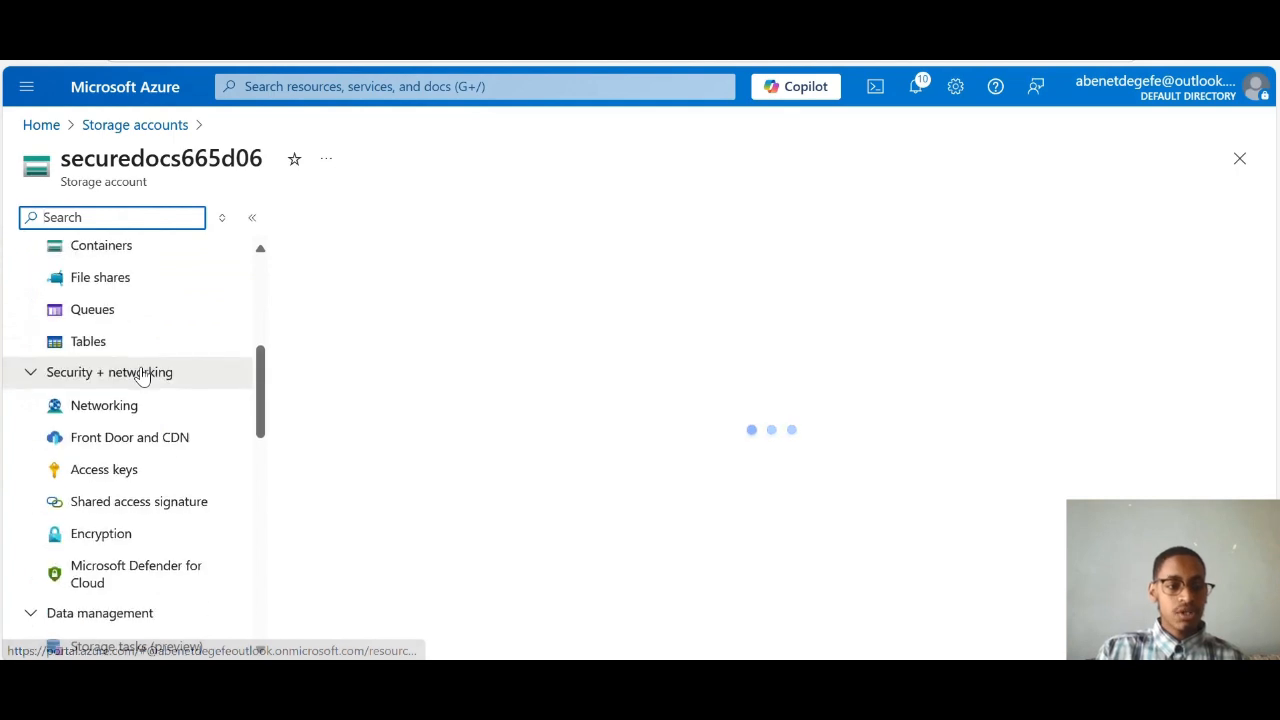
{"action": "scroll", "coordinate": [138, 516], "scroll_direction": "down", "scroll_amount": 3}
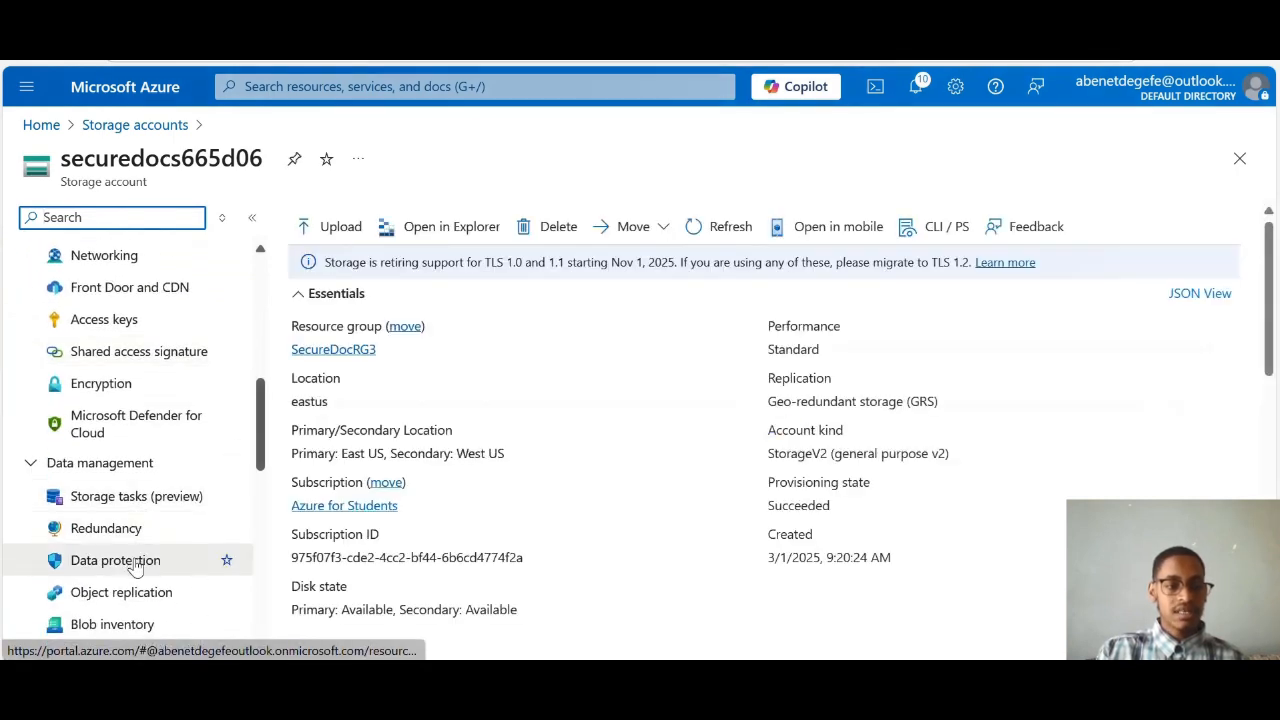
{"action": "left_click", "coordinate": [116, 561]}
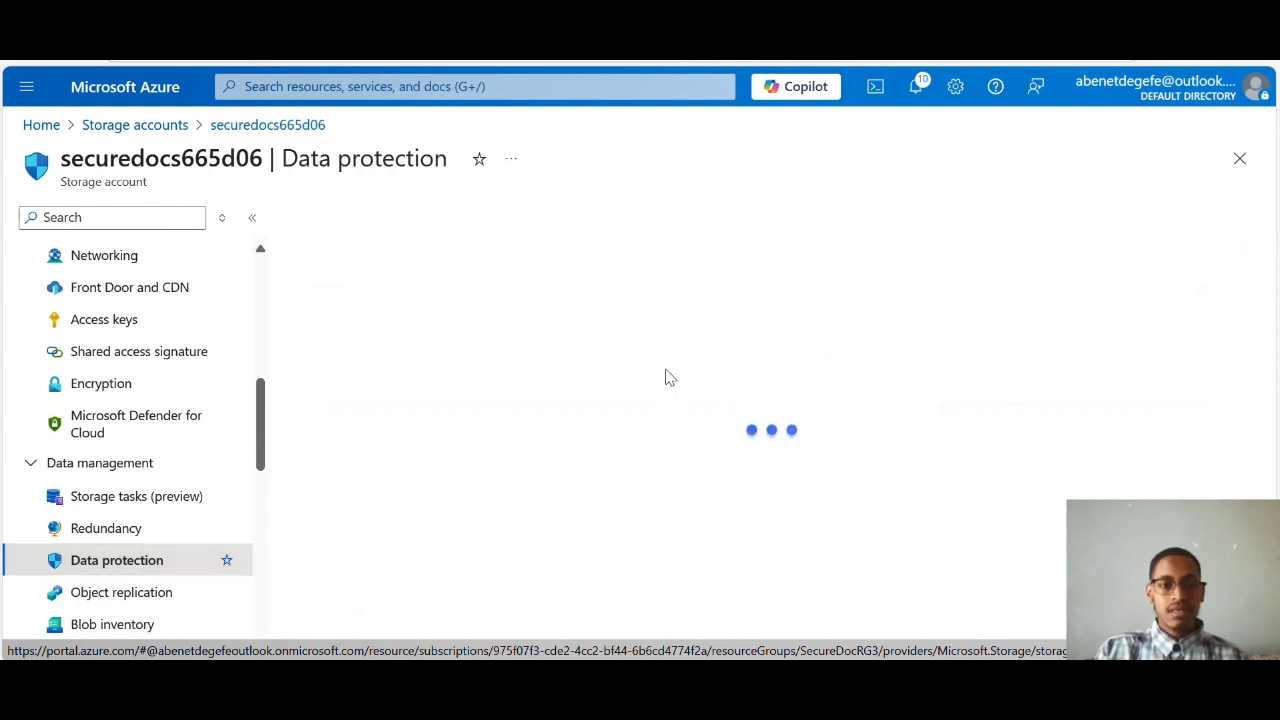
{"action": "scroll", "coordinate": [666, 375], "scroll_direction": "down", "scroll_amount": 2}
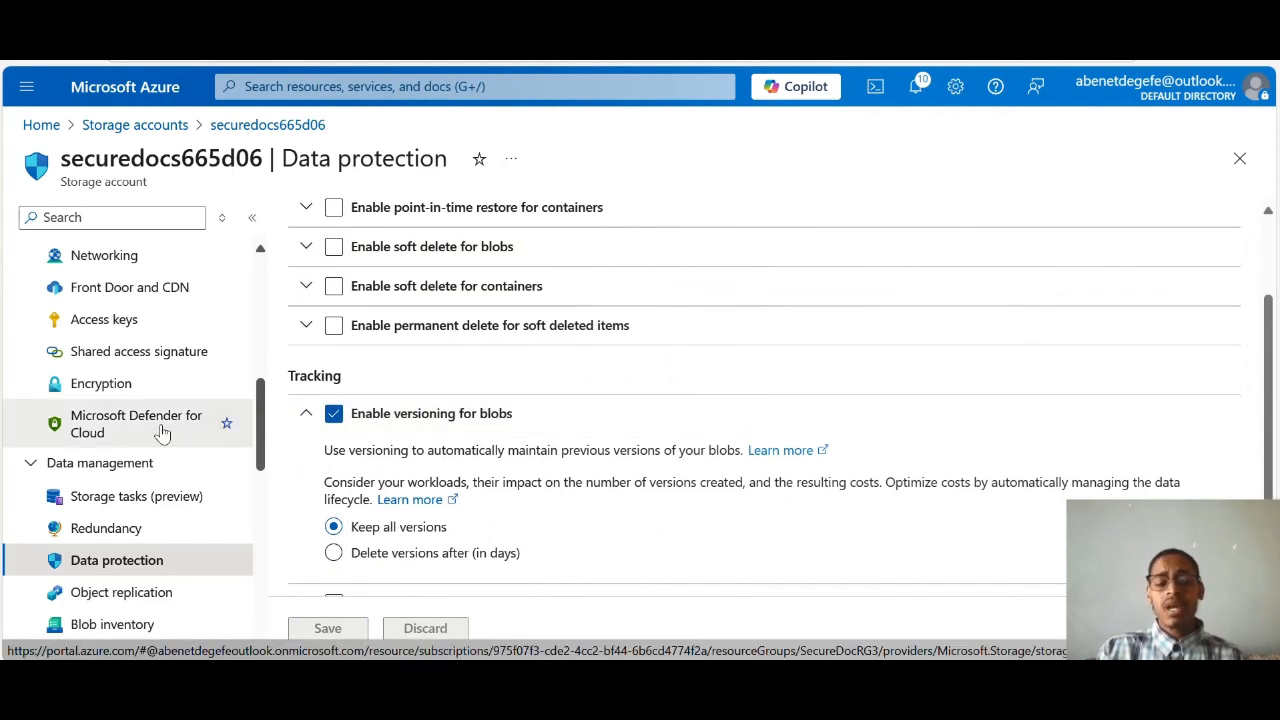
{"action": "scroll", "coordinate": [163, 432], "scroll_direction": "up", "scroll_amount": 3}
{"action": "scroll", "coordinate": [163, 432], "scroll_direction": "down", "scroll_amount": 2}
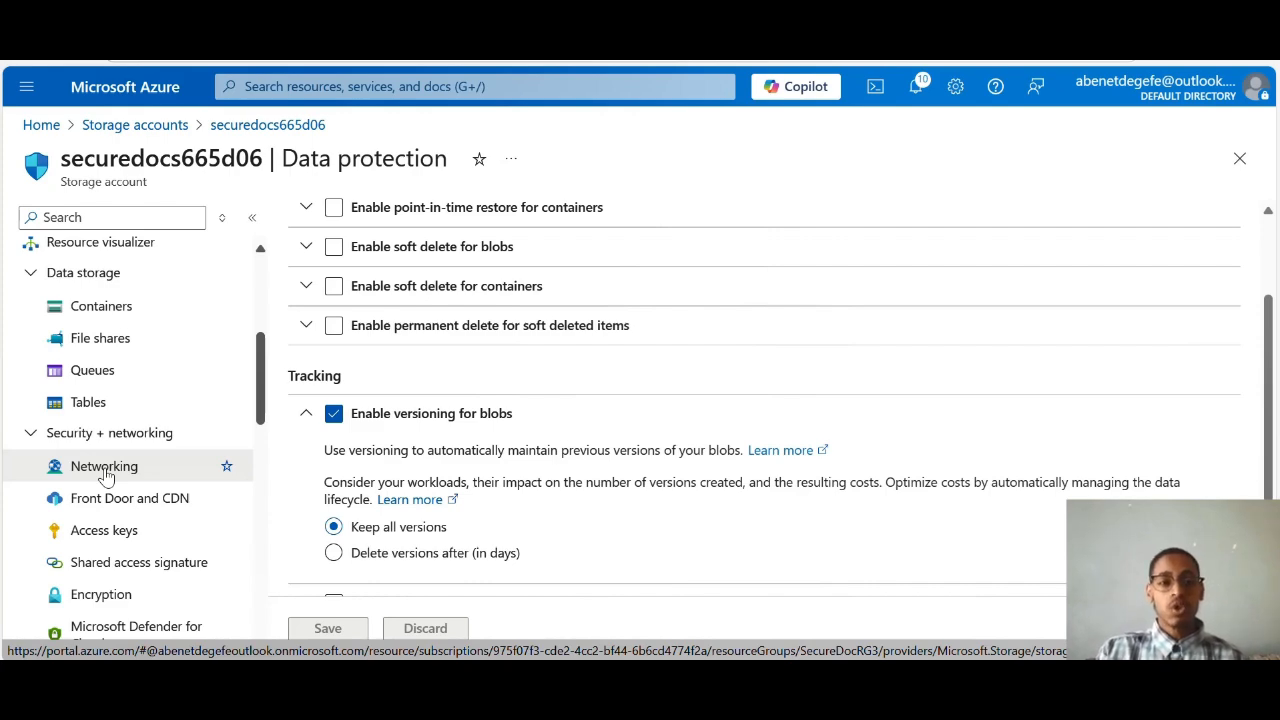
Step: Switch to the project PDF and highlight "Hot Access Tier for frequent data access" under Performance & Availability
{"action": "left_click", "coordinate": [262, 20]}
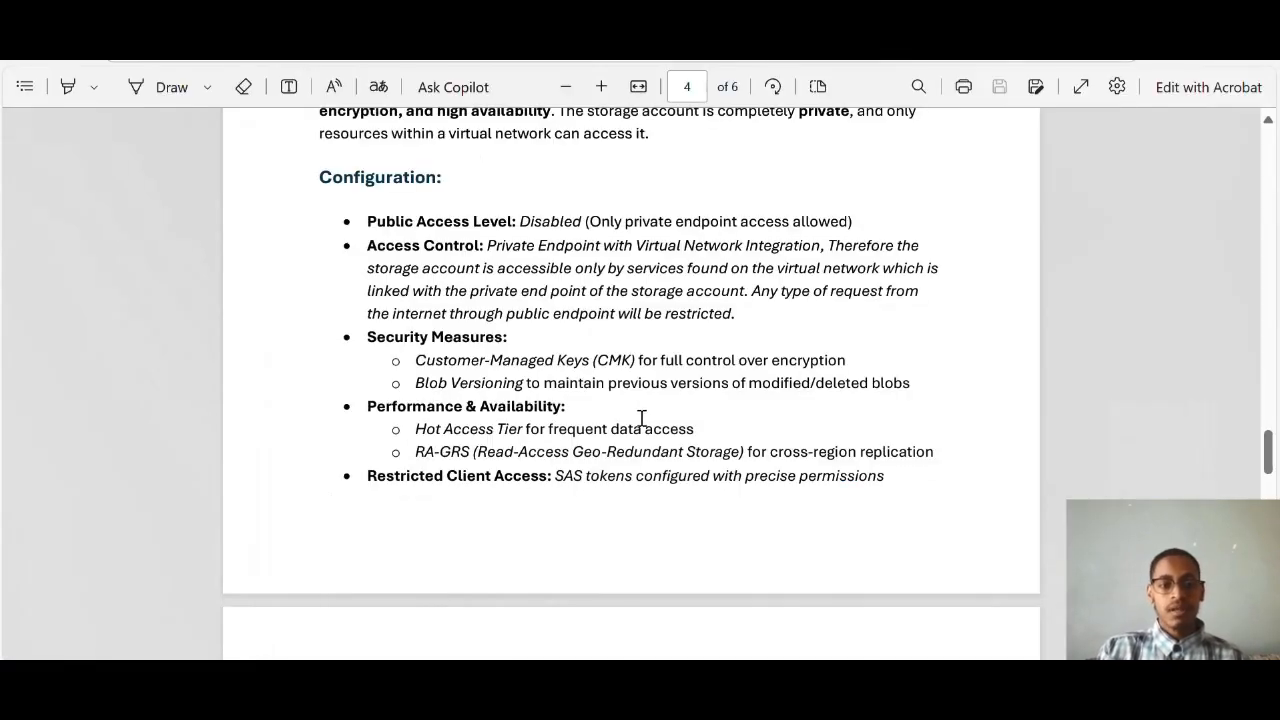
{"action": "scroll", "coordinate": [641, 418], "scroll_direction": "down", "scroll_amount": 1}
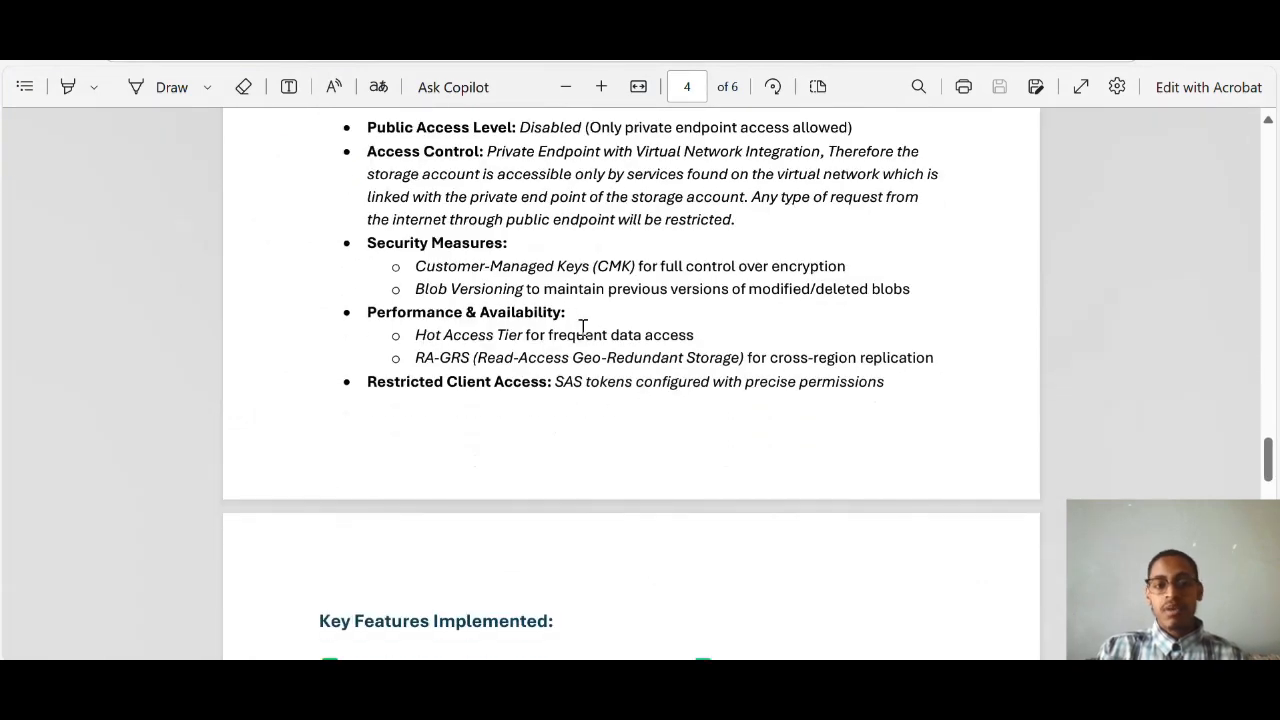
{"action": "left_click_drag", "start_coordinate": [413, 335], "coordinate": [705, 341]}
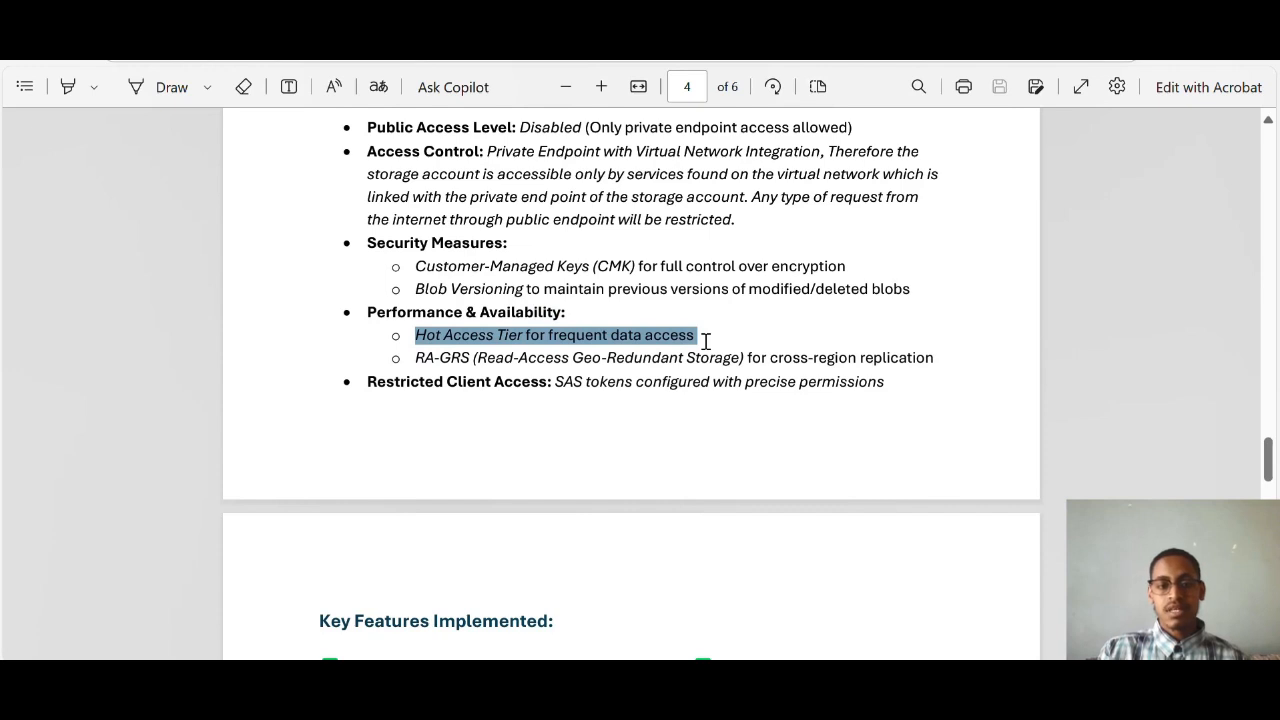
{"action": "left_click", "coordinate": [480, 393]}
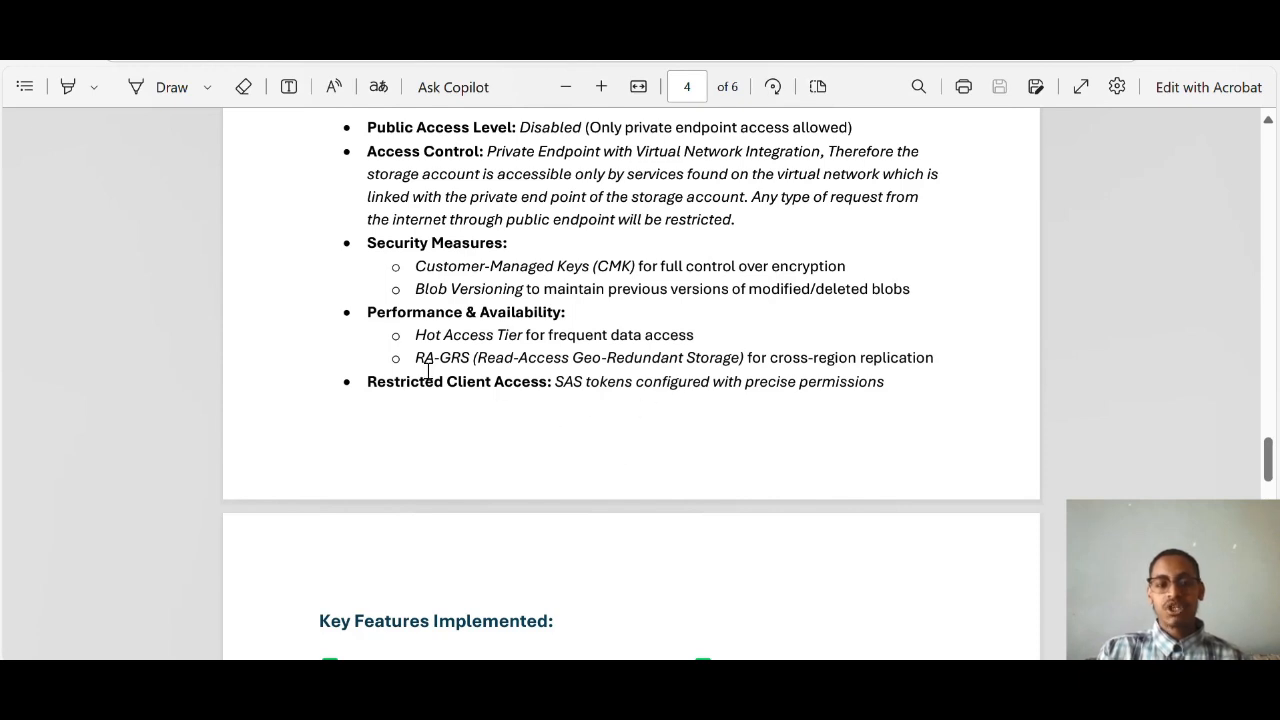
Step: Return to the Azure portal and check the default blob access tier in the configuration settings of storage account securedocs665d06
{"action": "left_click", "coordinate": [232, 30]}
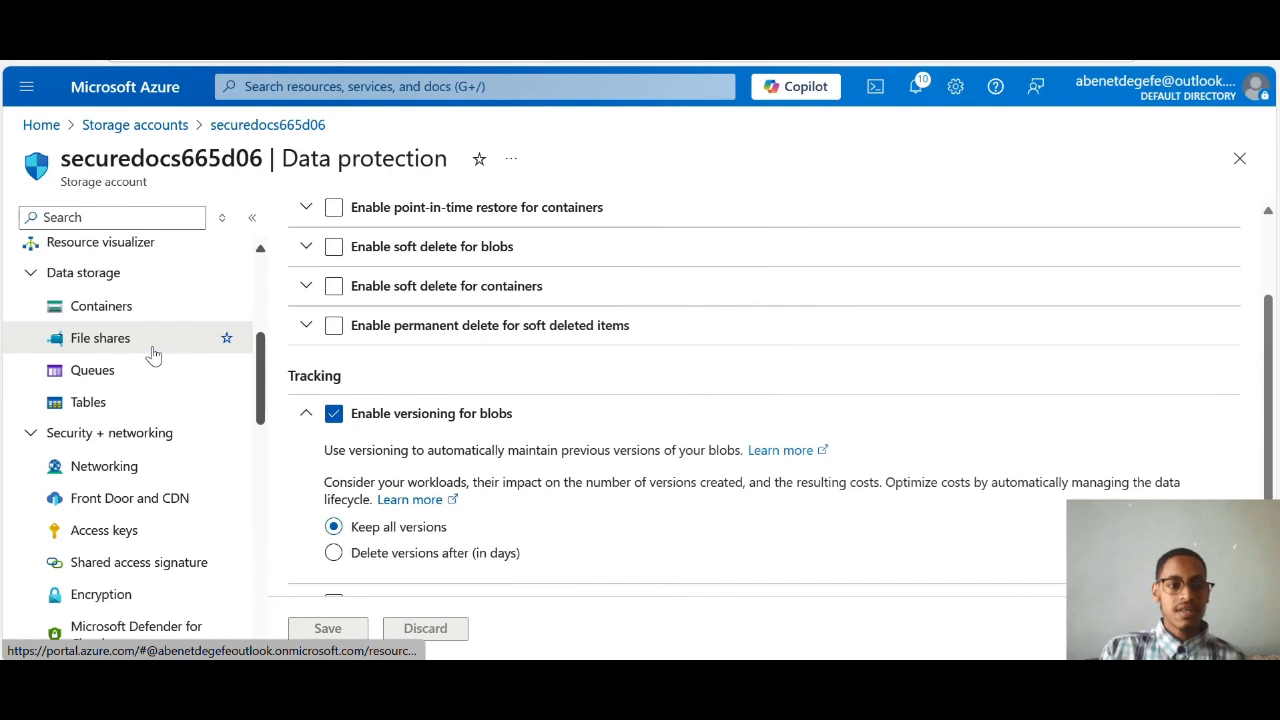
{"action": "scroll", "coordinate": [153, 350], "scroll_direction": "down", "scroll_amount": 3}
{"action": "scroll", "coordinate": [151, 354], "scroll_direction": "down", "scroll_amount": 10}
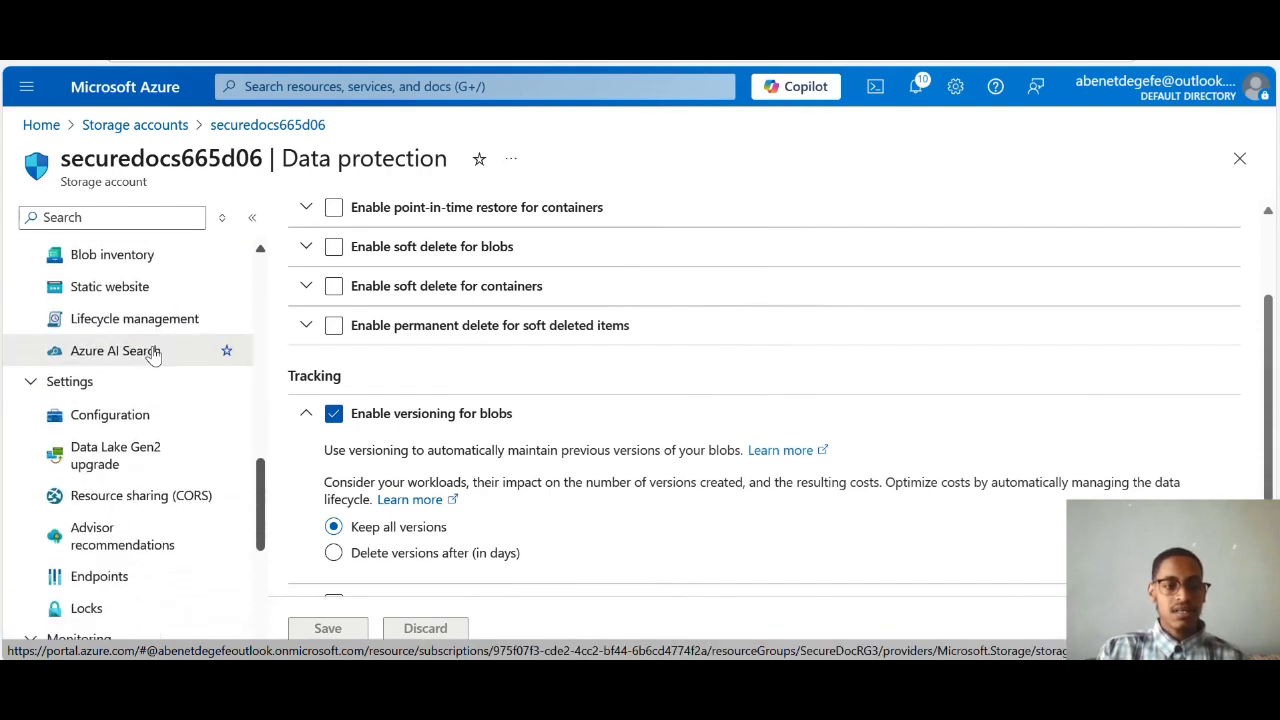
{"action": "left_click", "coordinate": [112, 415]}
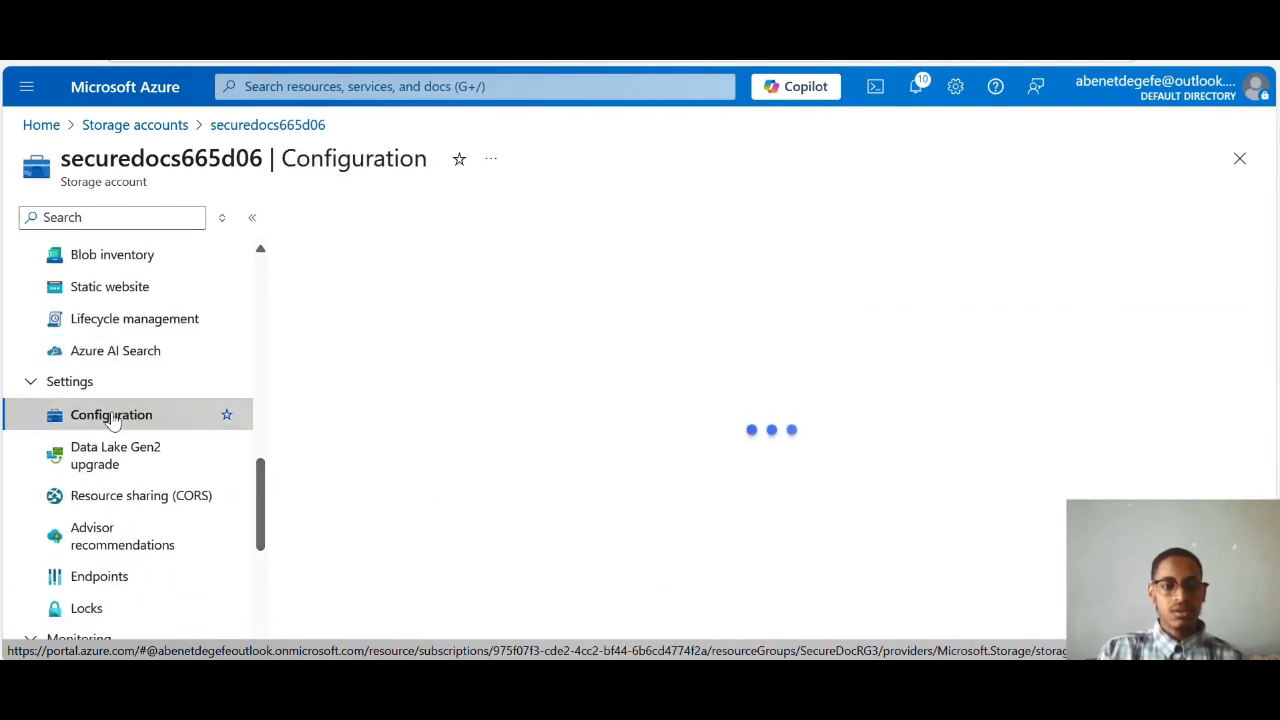
{"action": "scroll", "coordinate": [537, 494], "scroll_direction": "down", "scroll_amount": 4}
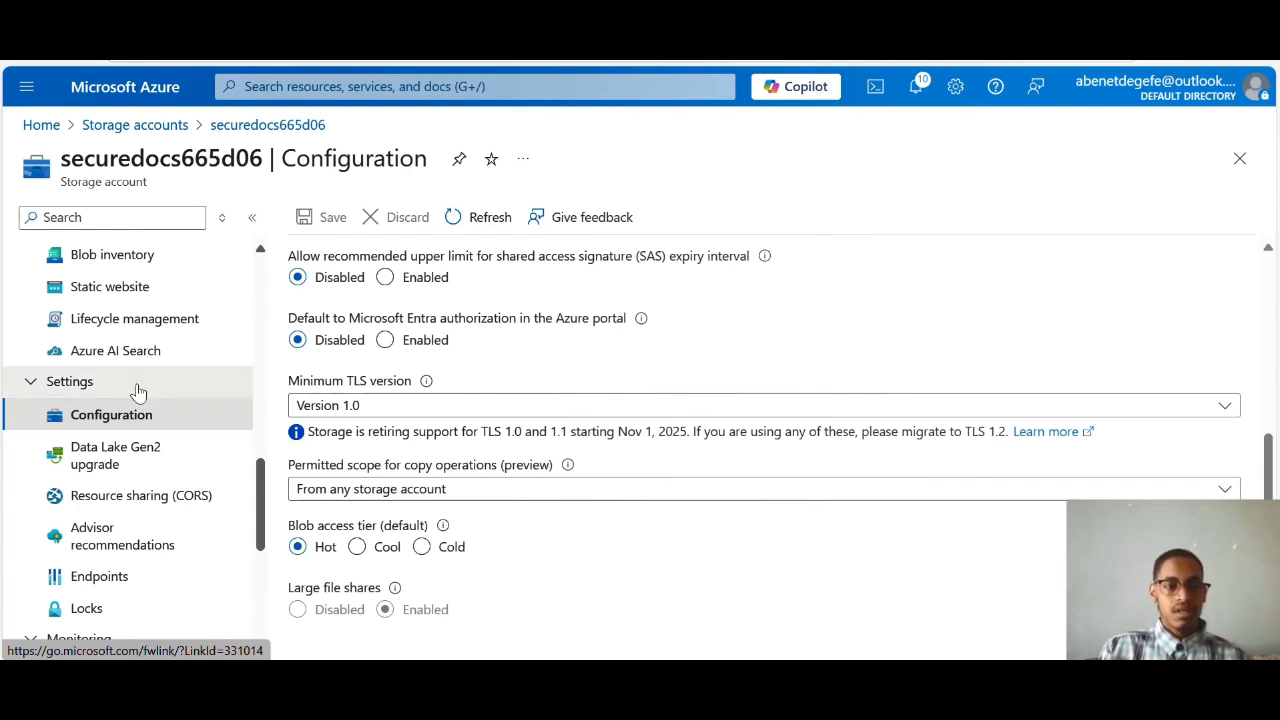
Step: Open the storage account's redundancy settings and inspect the available redundancy options without changing the selection
{"action": "scroll", "coordinate": [450, 488], "scroll_direction": "up", "scroll_amount": 2}
{"action": "scroll", "coordinate": [143, 394], "scroll_direction": "up", "scroll_amount": 3}
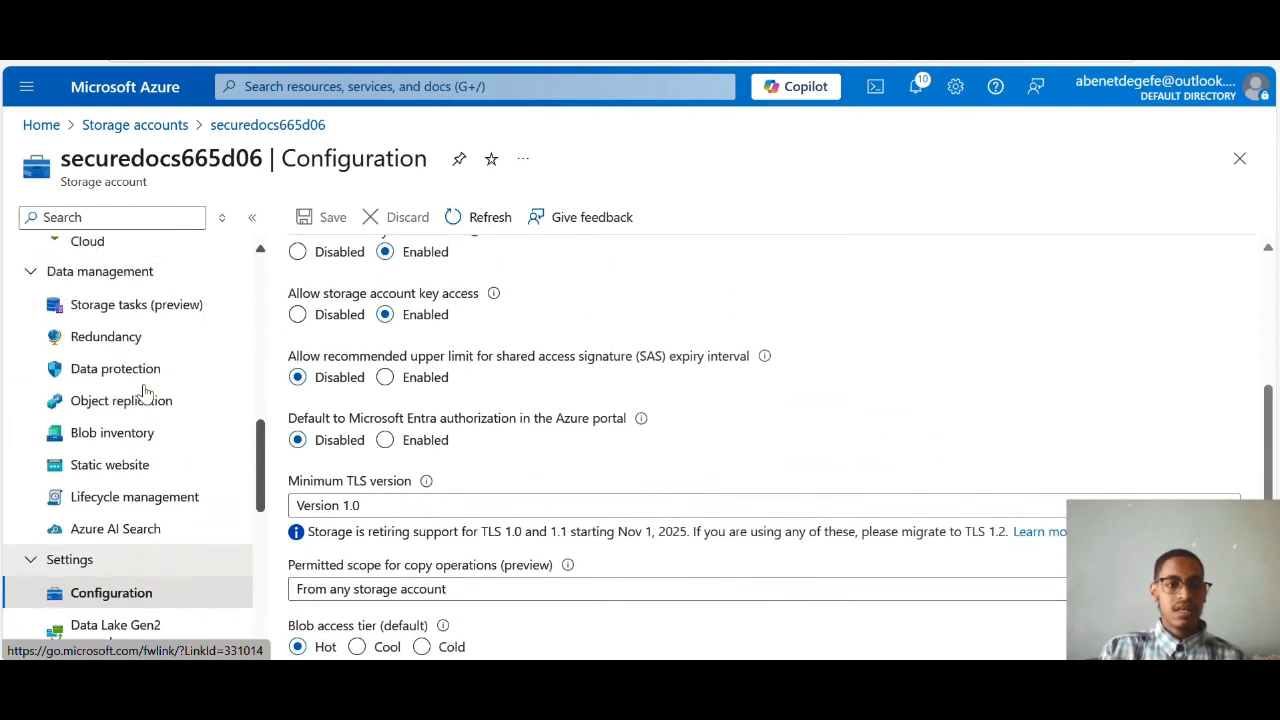
{"action": "scroll", "coordinate": [143, 390], "scroll_direction": "up", "scroll_amount": 1}
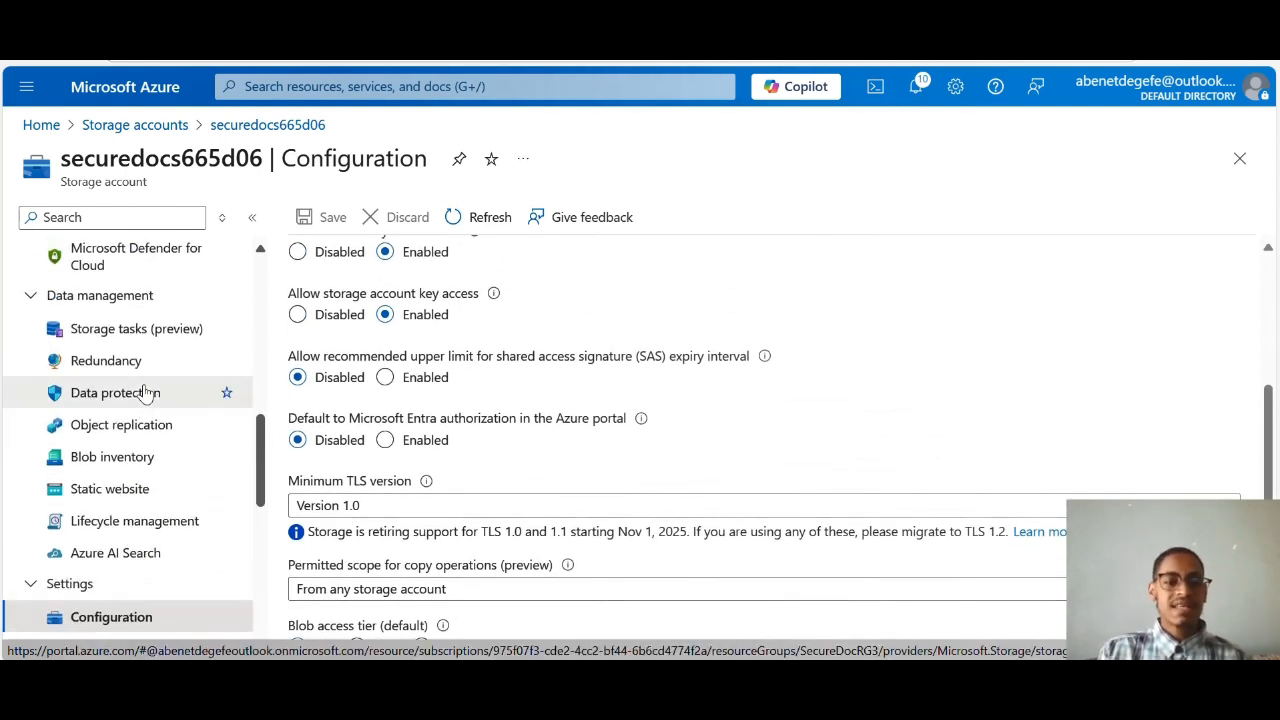
{"action": "left_click", "coordinate": [107, 362]}
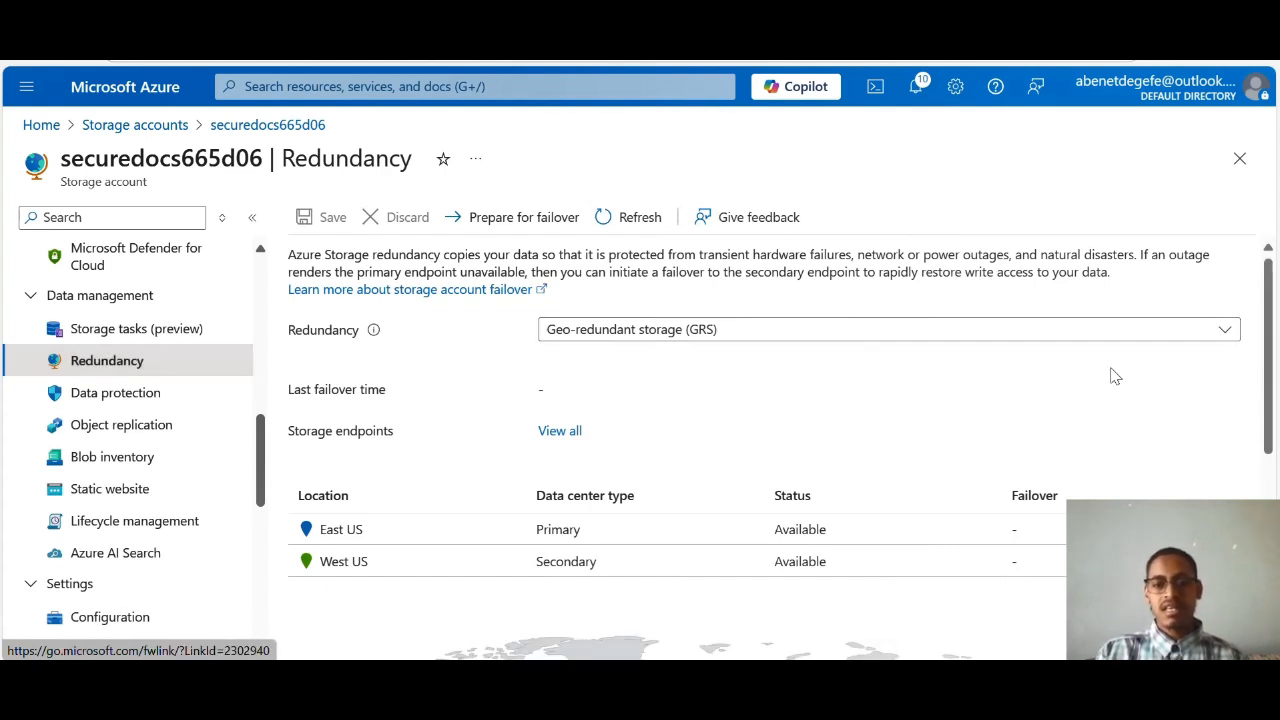
{"action": "left_click", "coordinate": [1214, 333]}
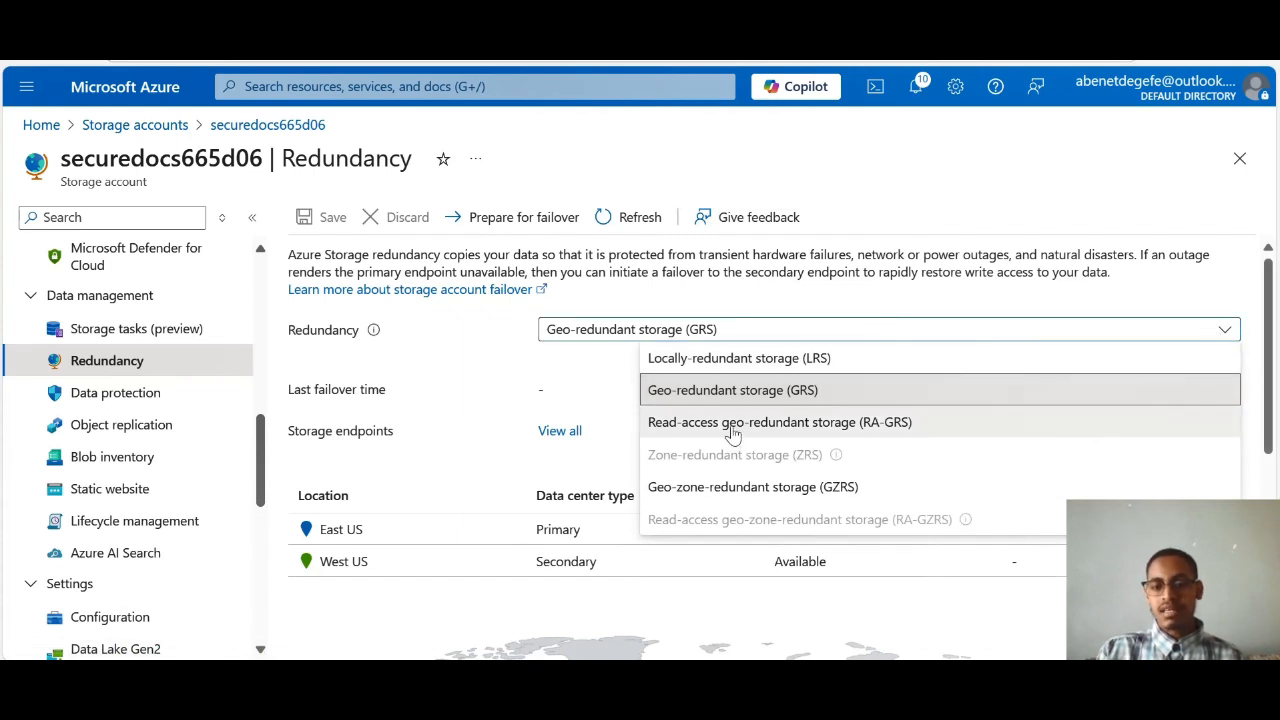
{"action": "left_click", "coordinate": [1225, 333]}
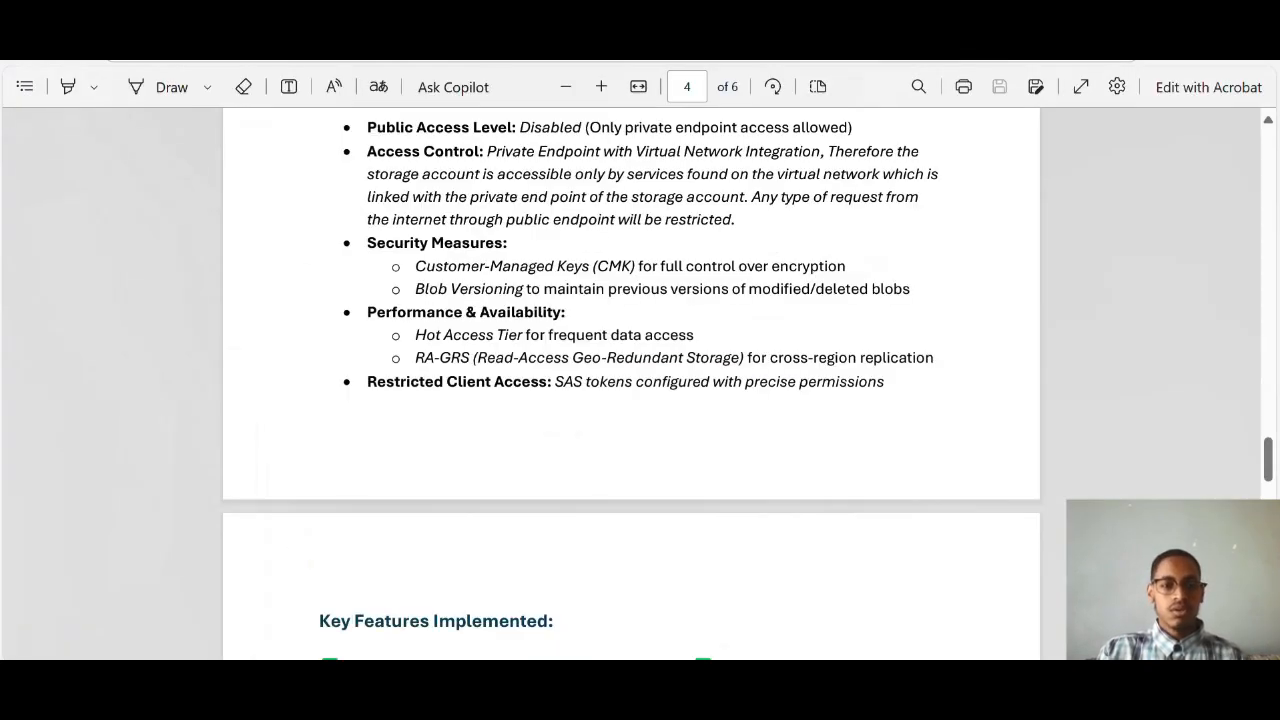
Step: Switch to the project PDF and read through the scenario's configuration, key features, architecture diagram and conclusion
{"action": "scroll", "coordinate": [508, 315], "scroll_direction": "up", "scroll_amount": 3}
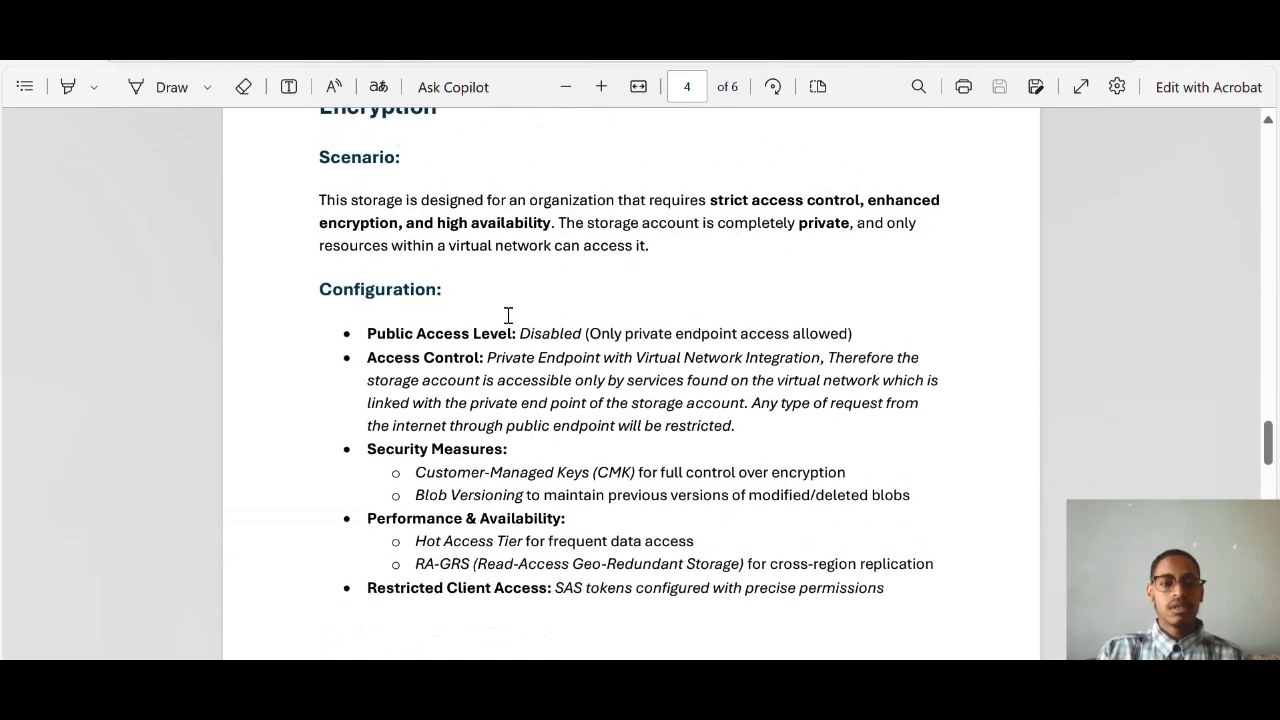
{"action": "scroll", "coordinate": [508, 315], "scroll_direction": "up", "scroll_amount": 2}
{"action": "scroll", "coordinate": [508, 315], "scroll_direction": "down", "scroll_amount": 8}
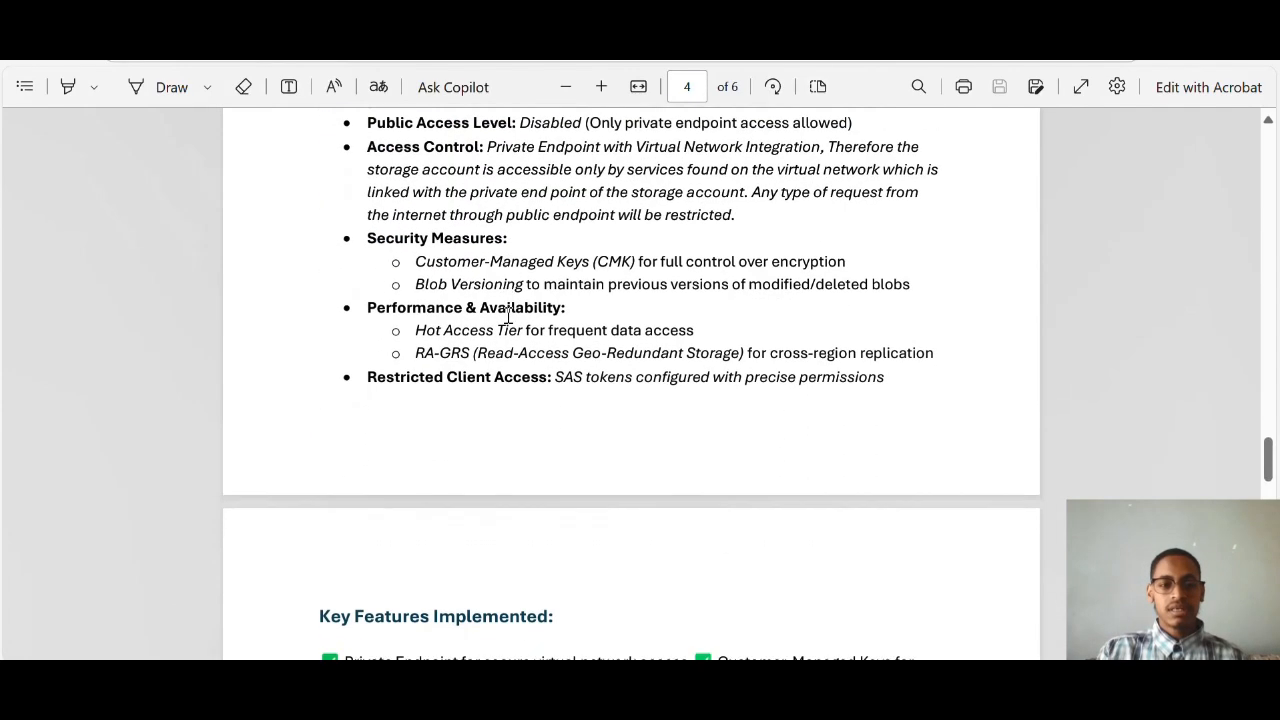
{"action": "scroll", "coordinate": [508, 315], "scroll_direction": "down", "scroll_amount": 3}
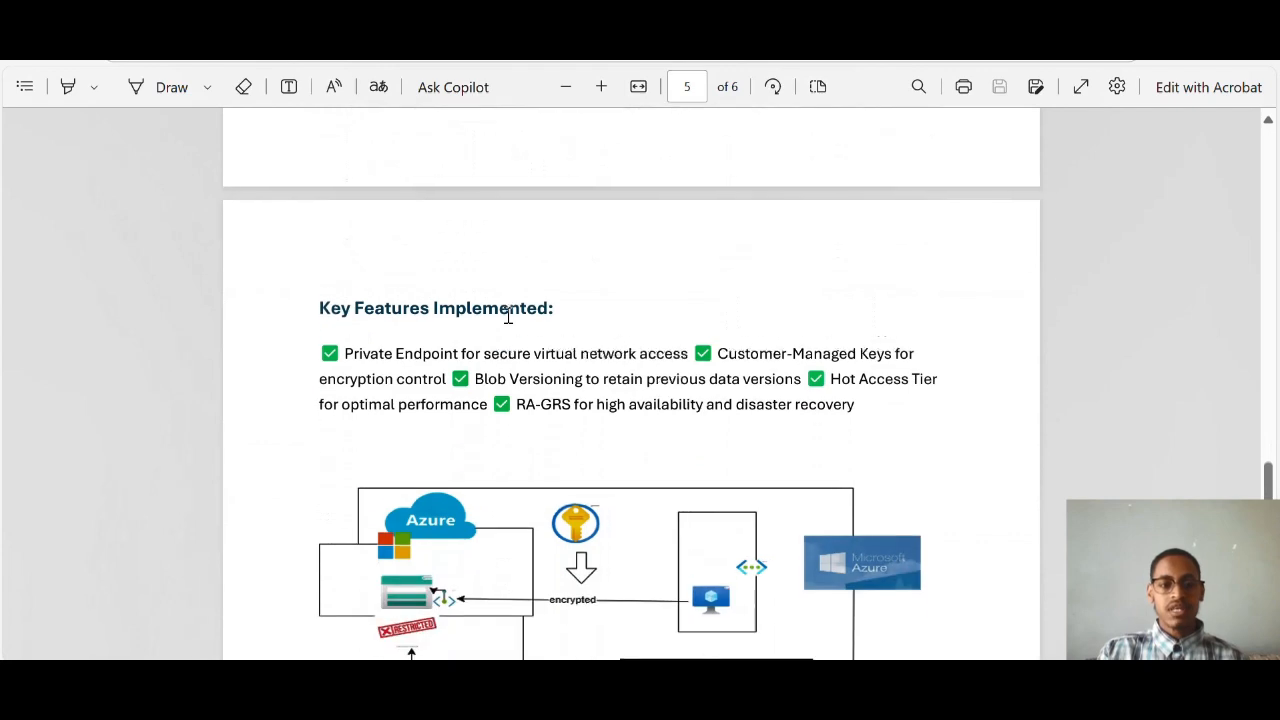
{"action": "scroll", "coordinate": [508, 315], "scroll_direction": "down", "scroll_amount": 2}
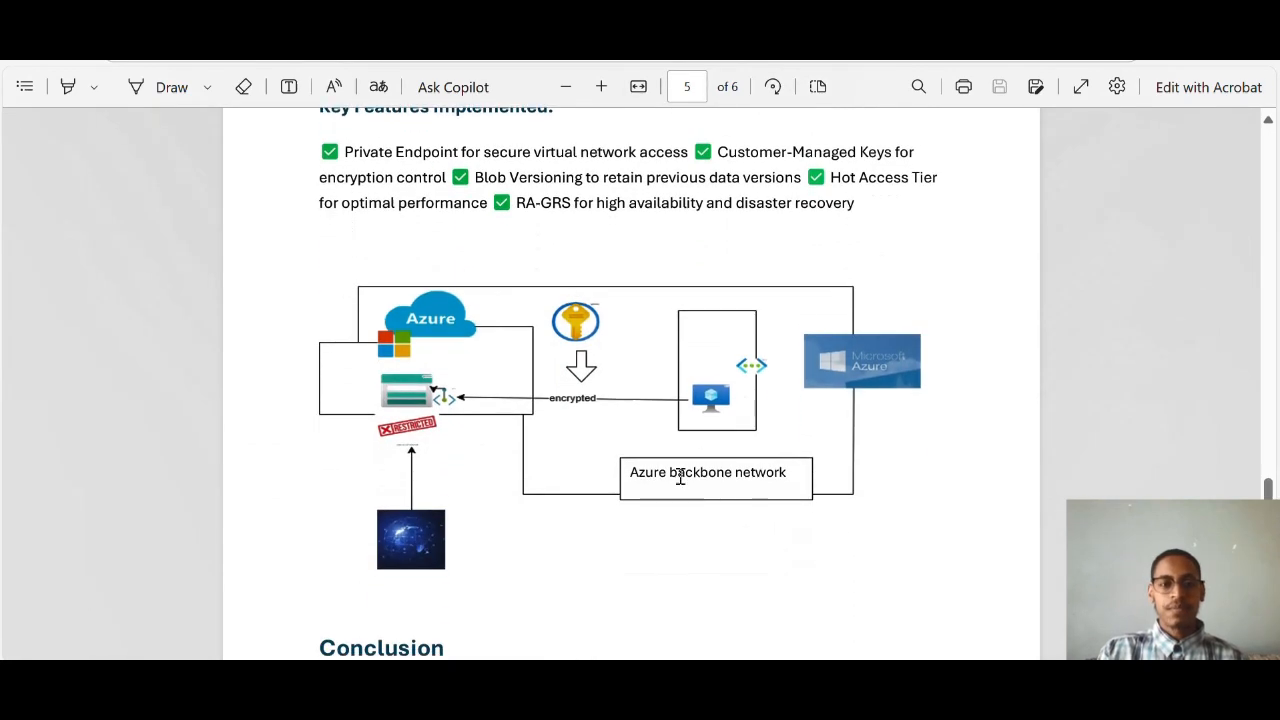
{"action": "scroll", "coordinate": [679, 477], "scroll_direction": "up", "scroll_amount": 1}
{"action": "scroll", "coordinate": [679, 477], "scroll_direction": "down", "scroll_amount": 6}
{"action": "scroll", "coordinate": [679, 477], "scroll_direction": "up", "scroll_amount": 1}
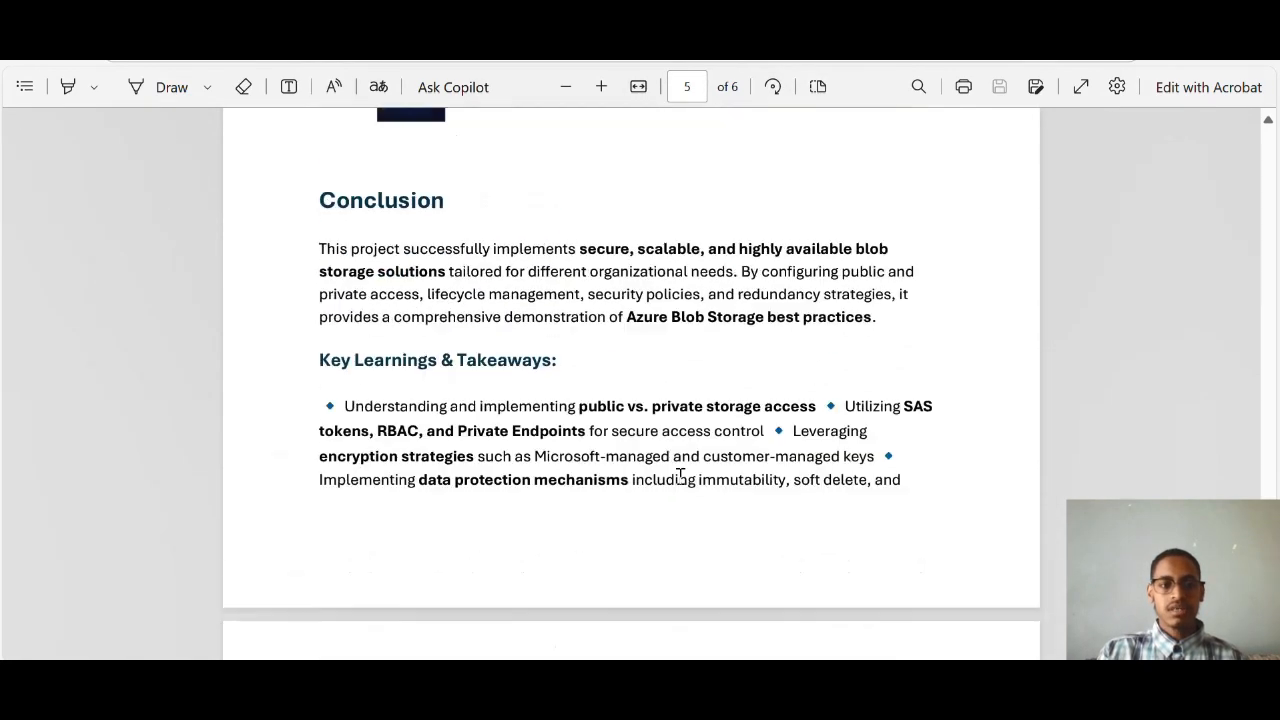